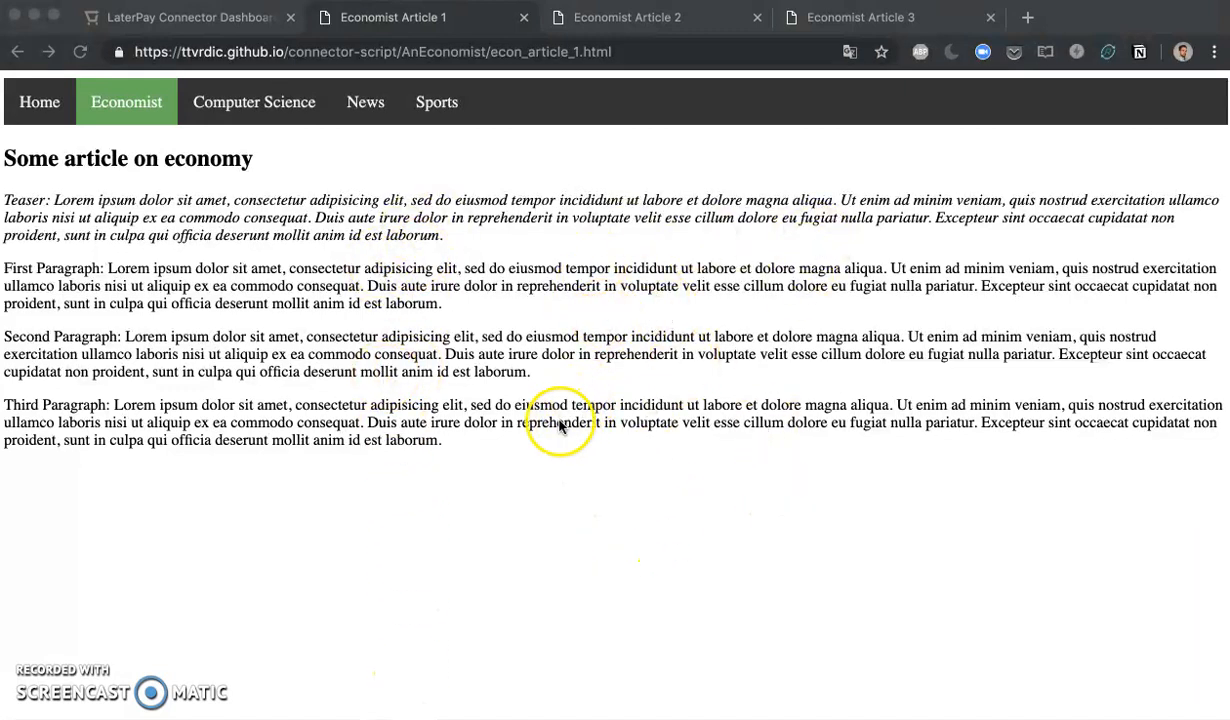
# Look through the Economist Article pages and return to Economist Article 1.
pyautogui.click(627, 20)
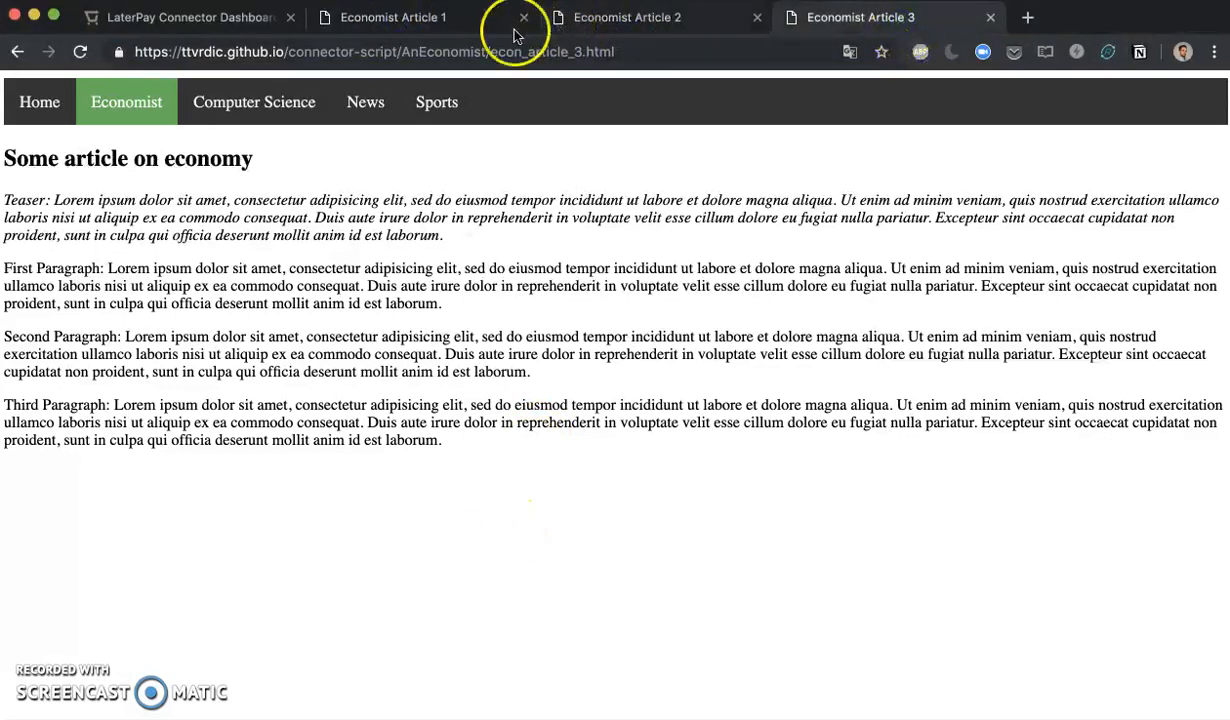
pyautogui.click(445, 27)
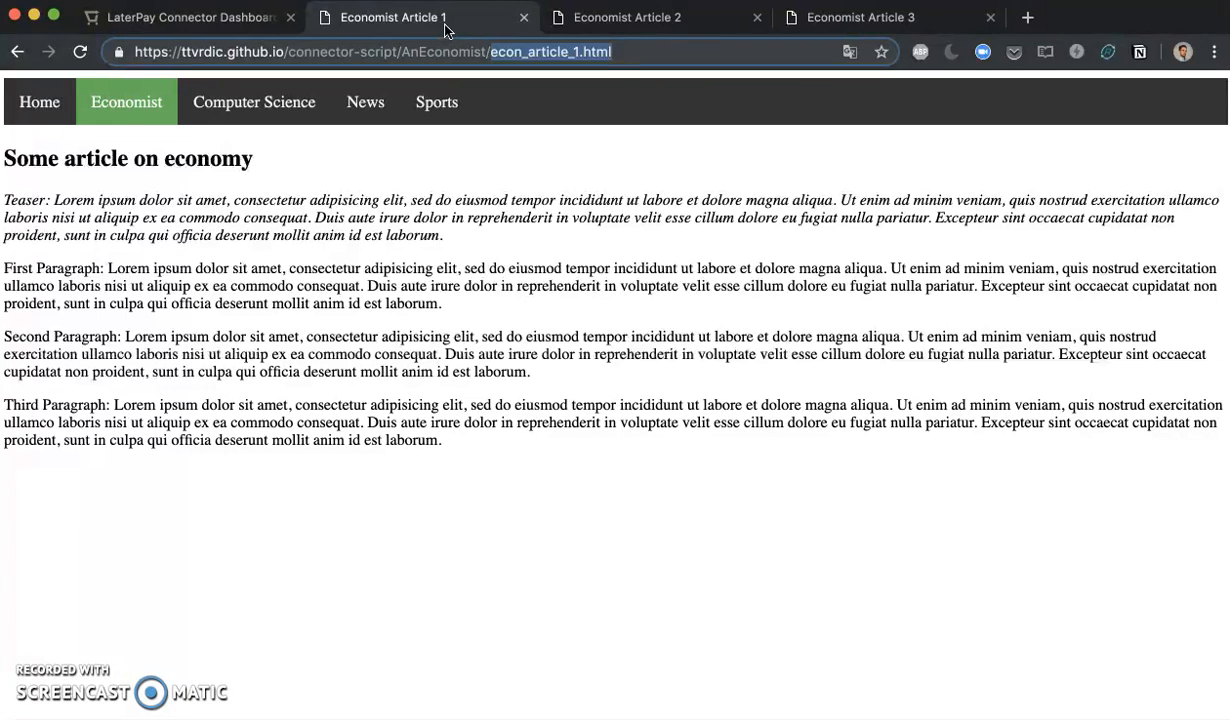
pyautogui.click(505, 281)
pyautogui.click(470, 434)
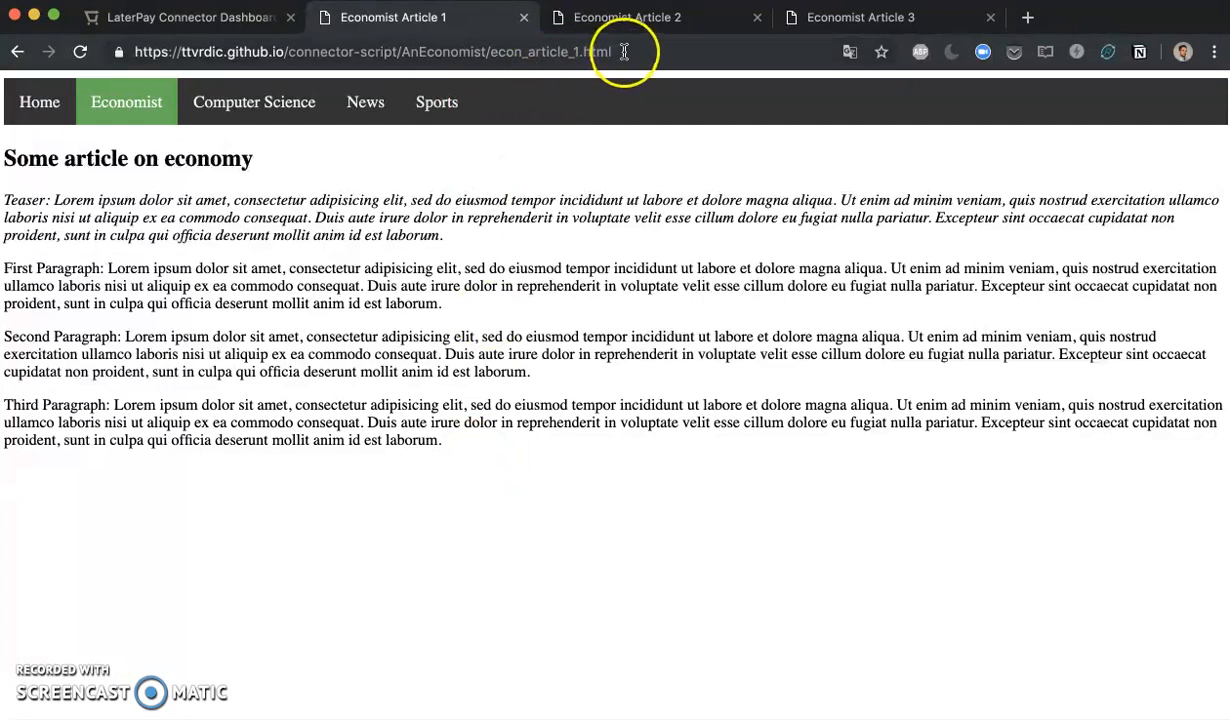
# Highlight the shared path connector-script/AnEconomist/ in Economist Article 1's address and compare it with the addresses of Articles 2 and 3.
pyautogui.moveTo(624, 52); pyautogui.dragTo(288, 50)
pyautogui.click(385, 57)
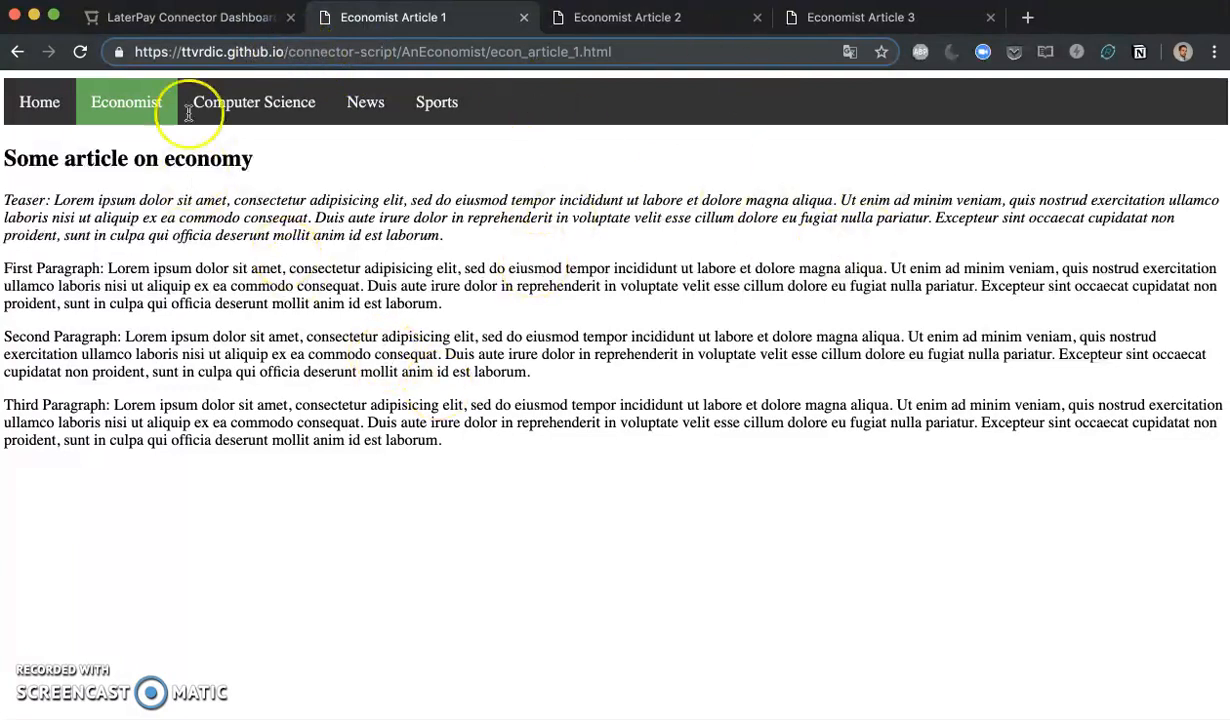
pyautogui.moveTo(285, 49); pyautogui.dragTo(315, 47)
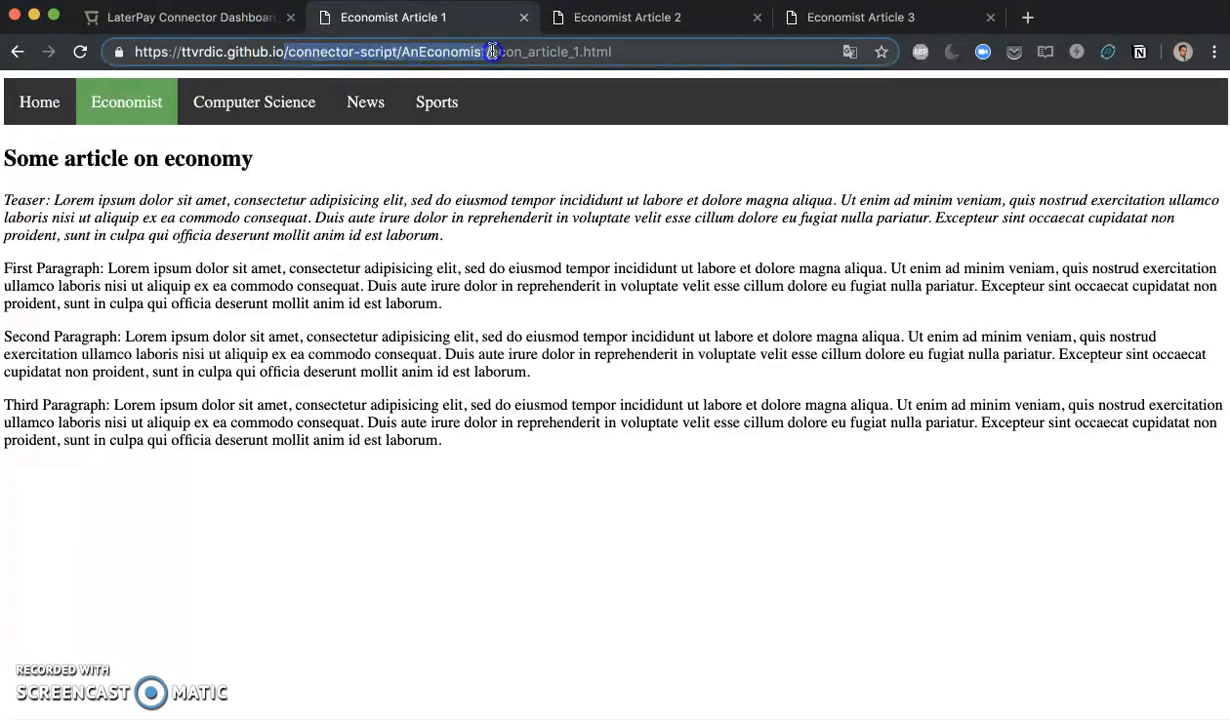
pyautogui.moveTo(485, 54); pyautogui.dragTo(490, 54)
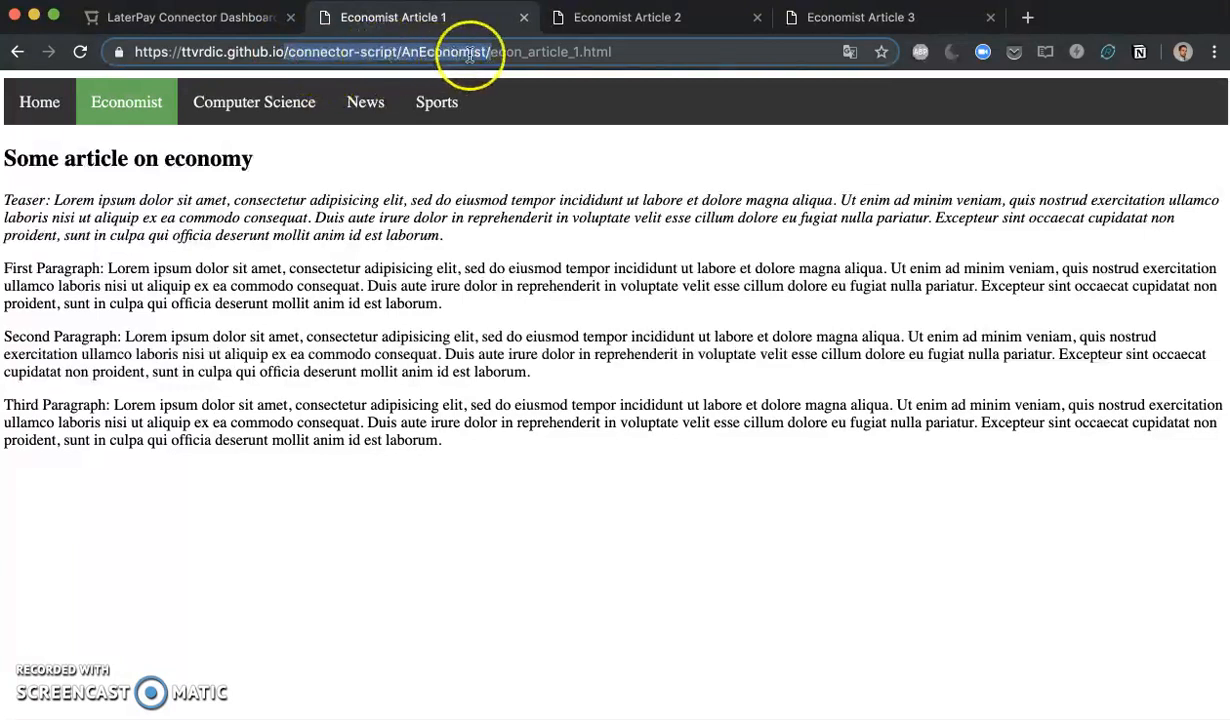
pyautogui.click(645, 22)
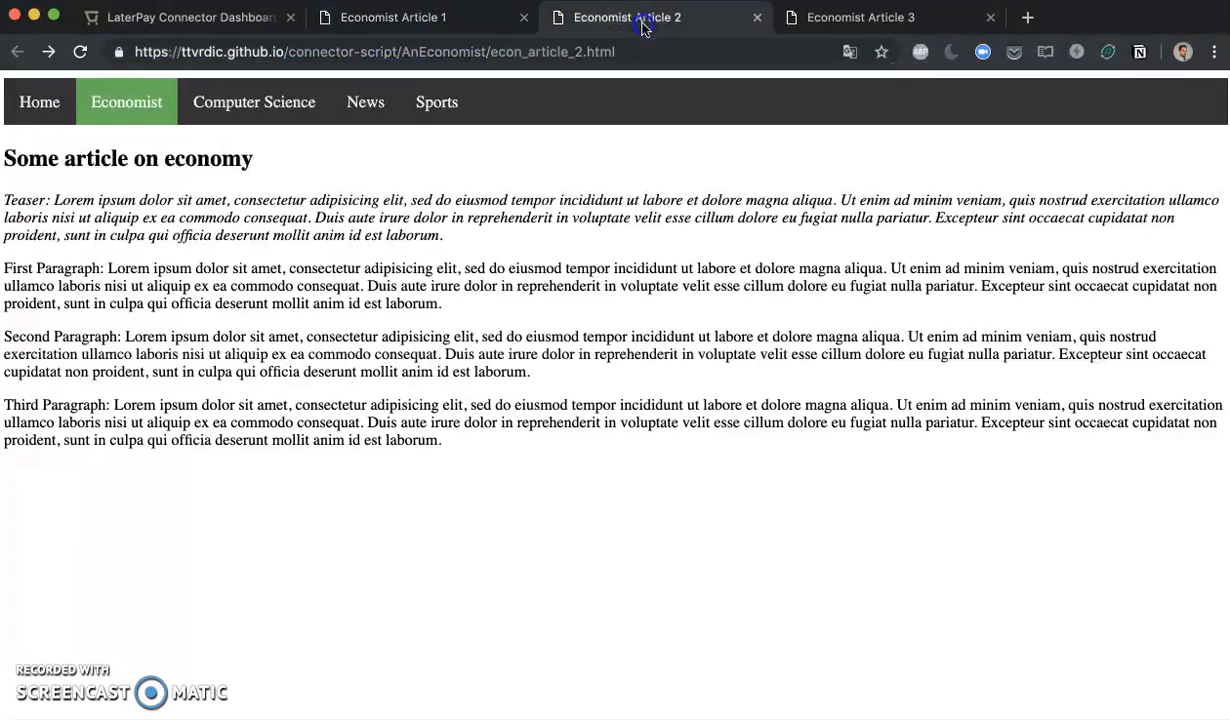
pyautogui.click(868, 20)
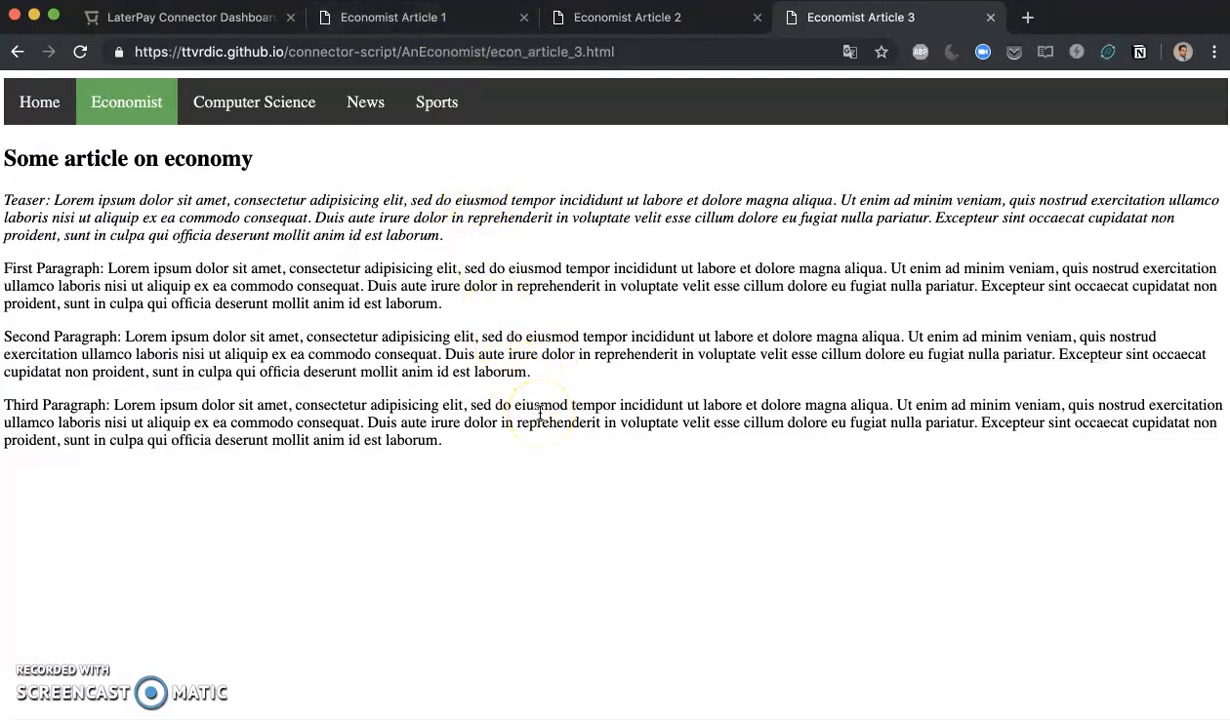
# Check the connector script tag in the article's HTML source in the text editor and return to the browser.
pyautogui.press('super+Tab')
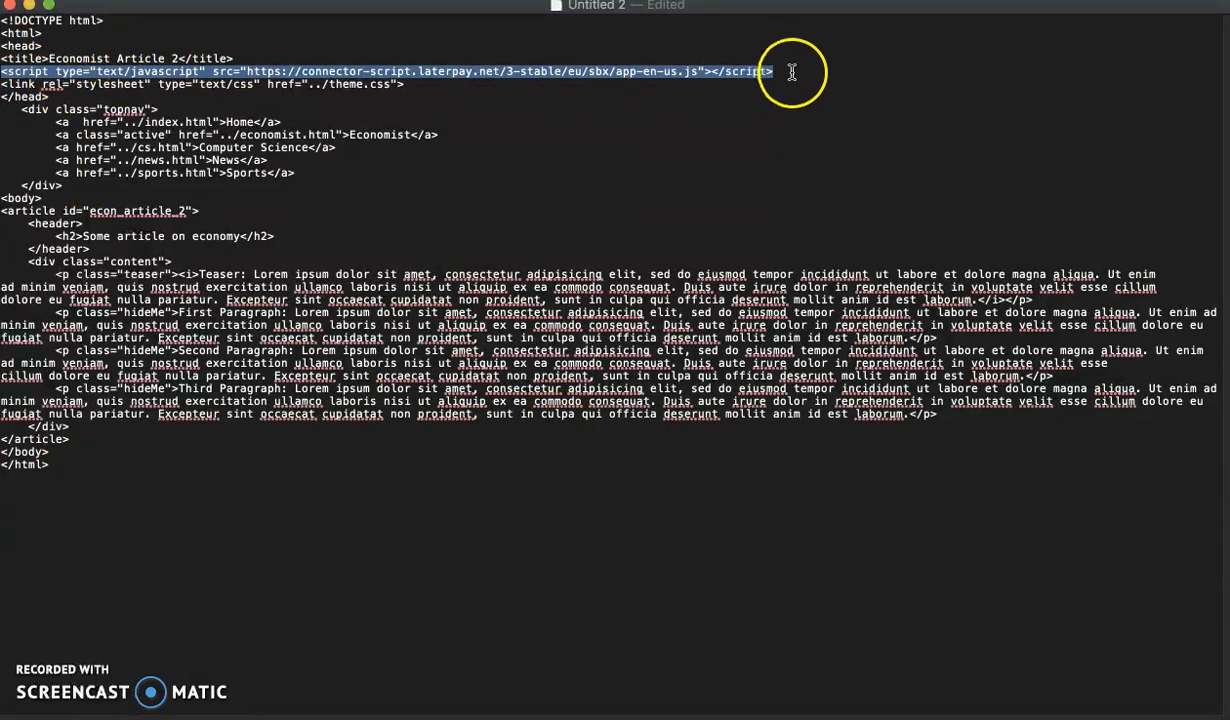
pyautogui.press('super+Tab')
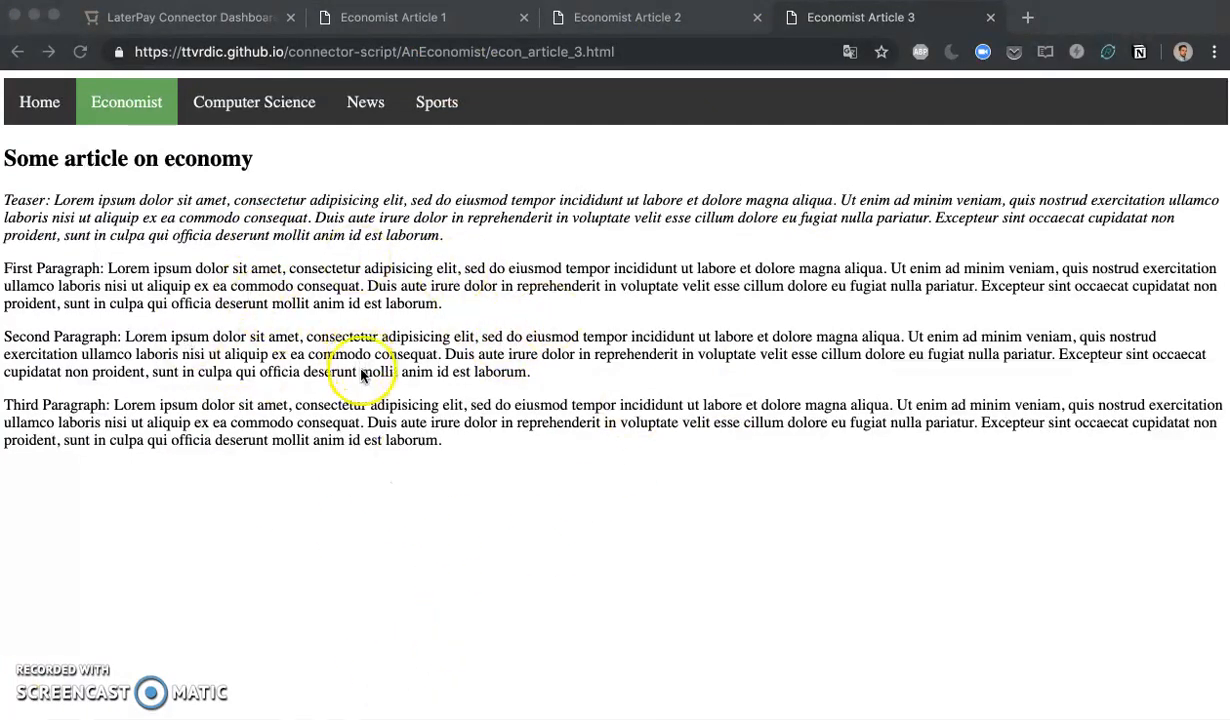
# Create a new time pass in the Connector dashboard titled "2 hour time pass" with the description "All Economist articles for 2 hours!".
pyautogui.click(216, 22)
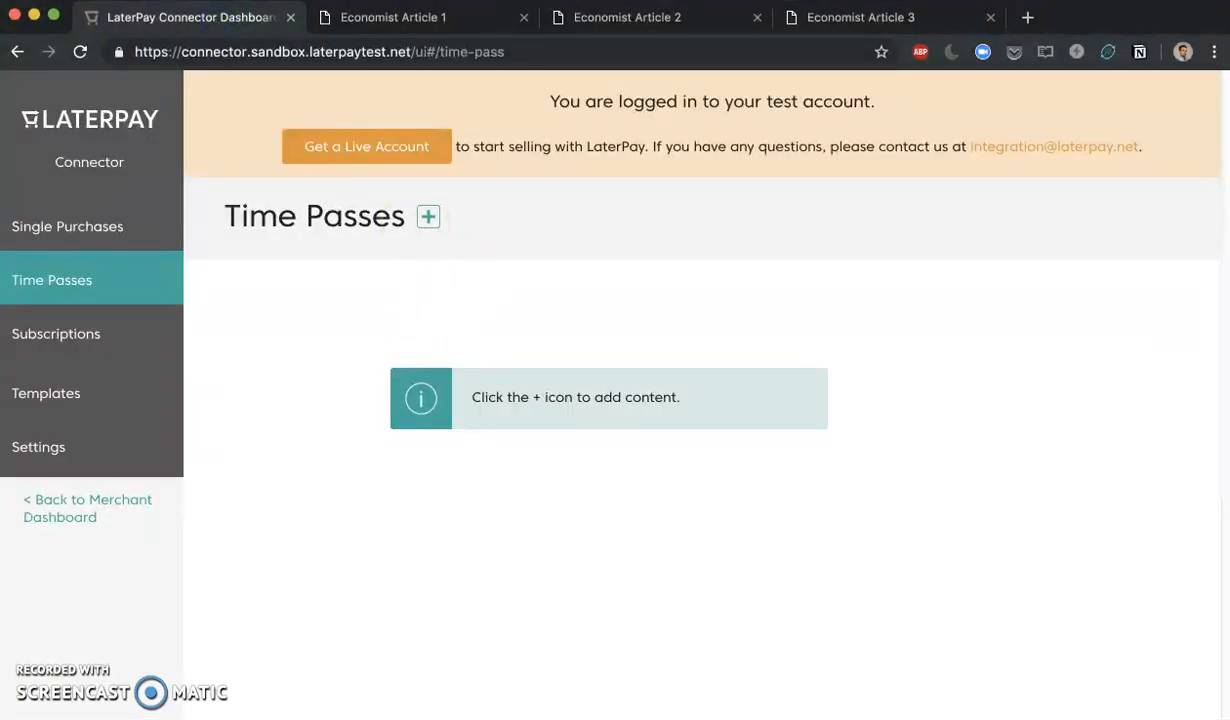
pyautogui.click(427, 217)
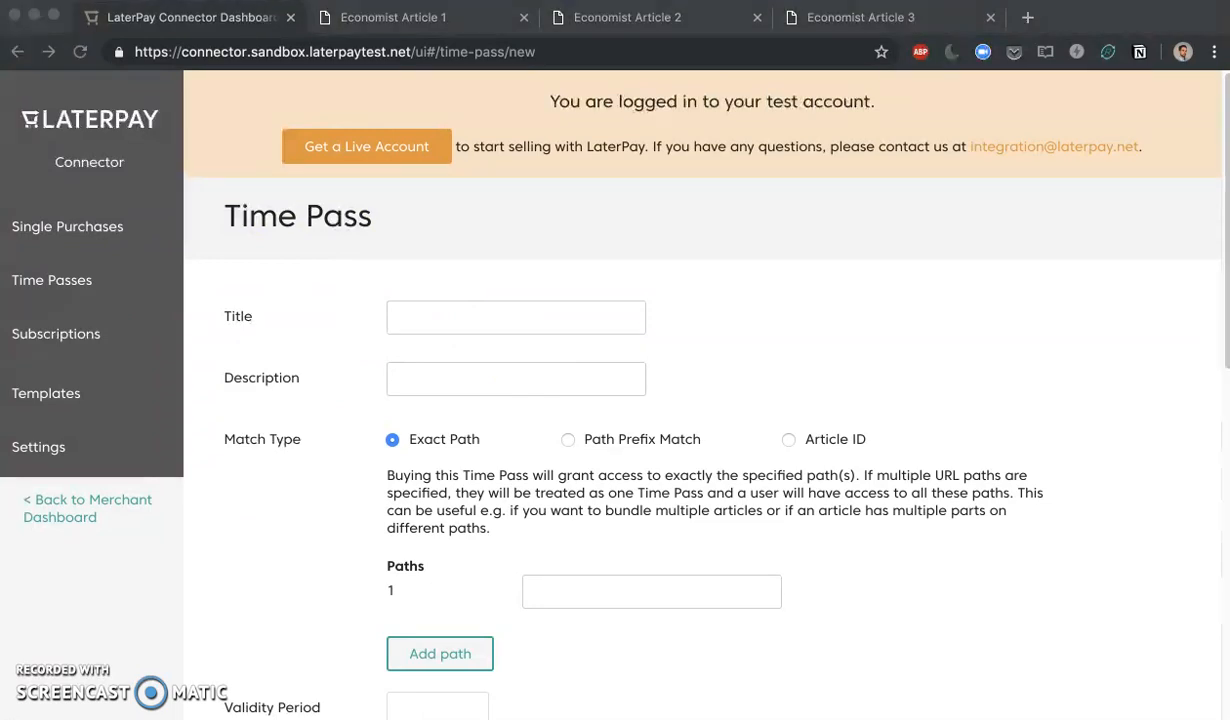
pyautogui.click(494, 322)
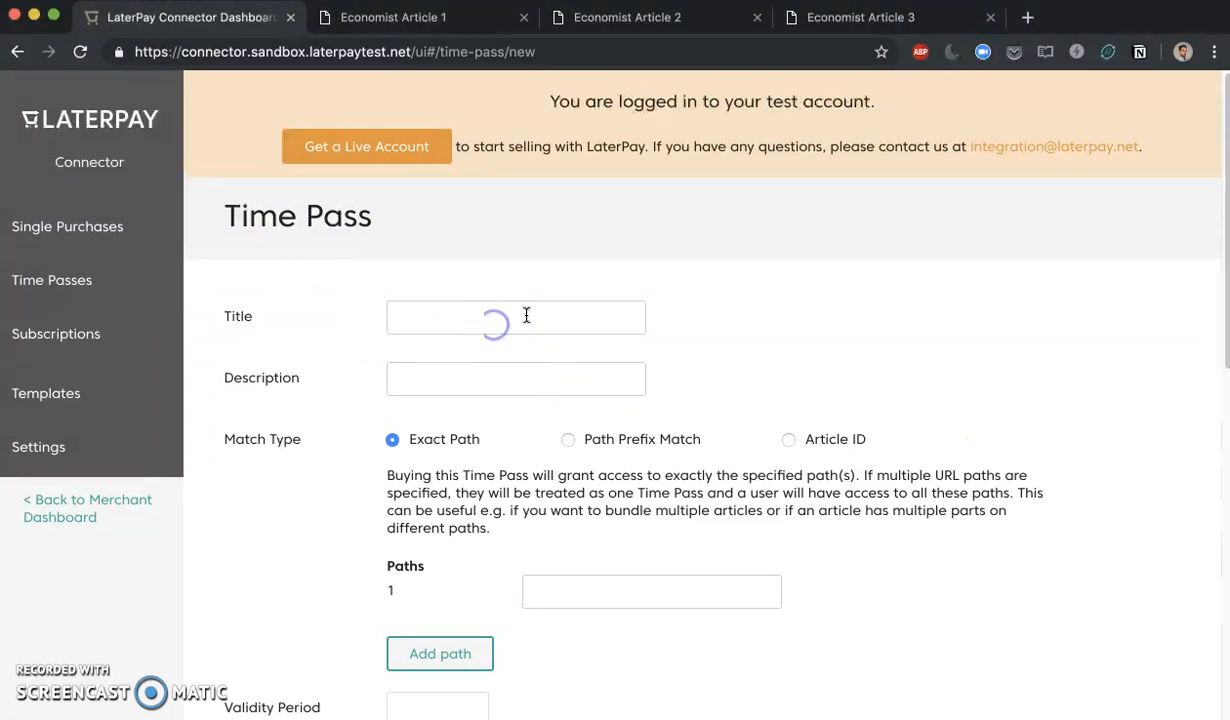
pyautogui.click(525, 318)
pyautogui.write('2 hour time pass')
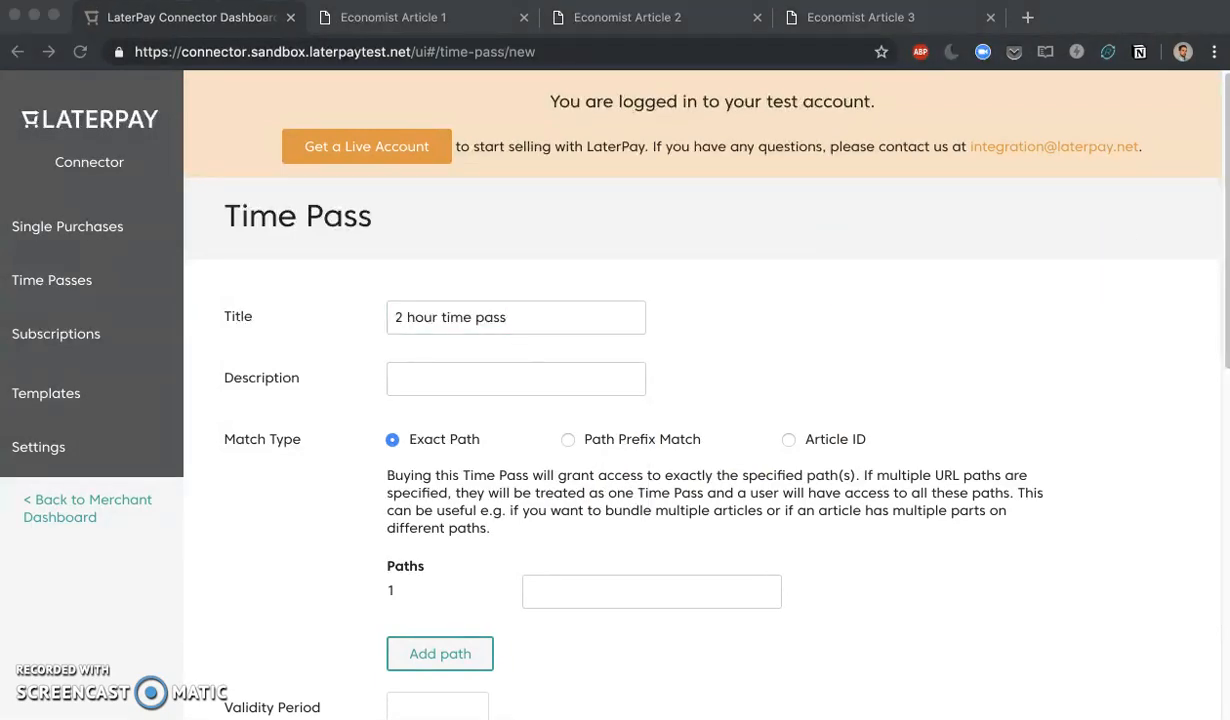
pyautogui.click(483, 376)
pyautogui.write('All Economist articles')
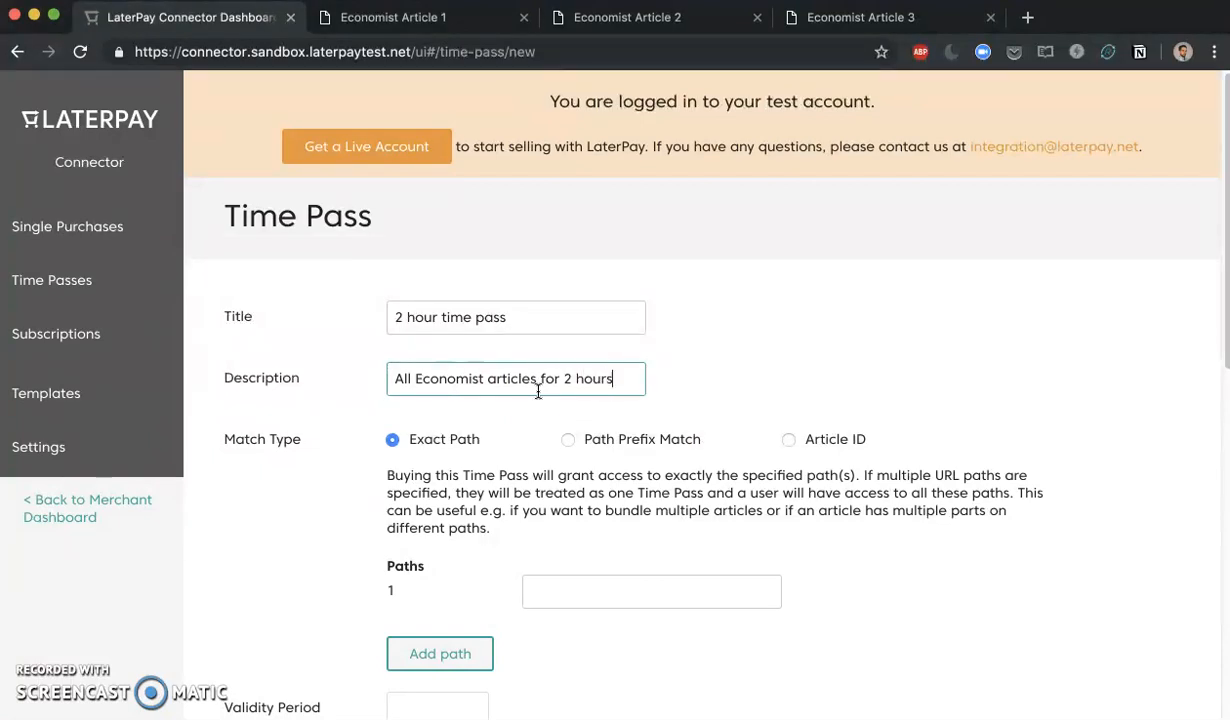
# Set the match type to Path Prefix Match with the articles' shared path /connector-script/AnEconomist/.
pyautogui.click(566, 441)
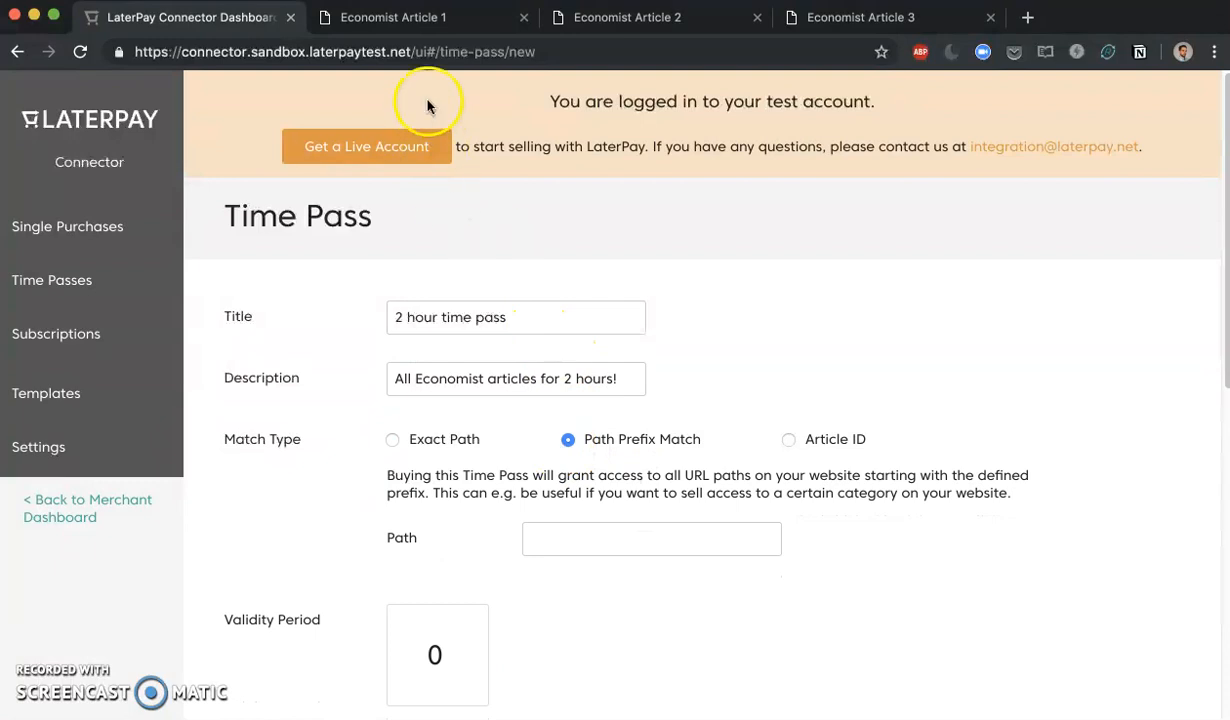
pyautogui.click(436, 28)
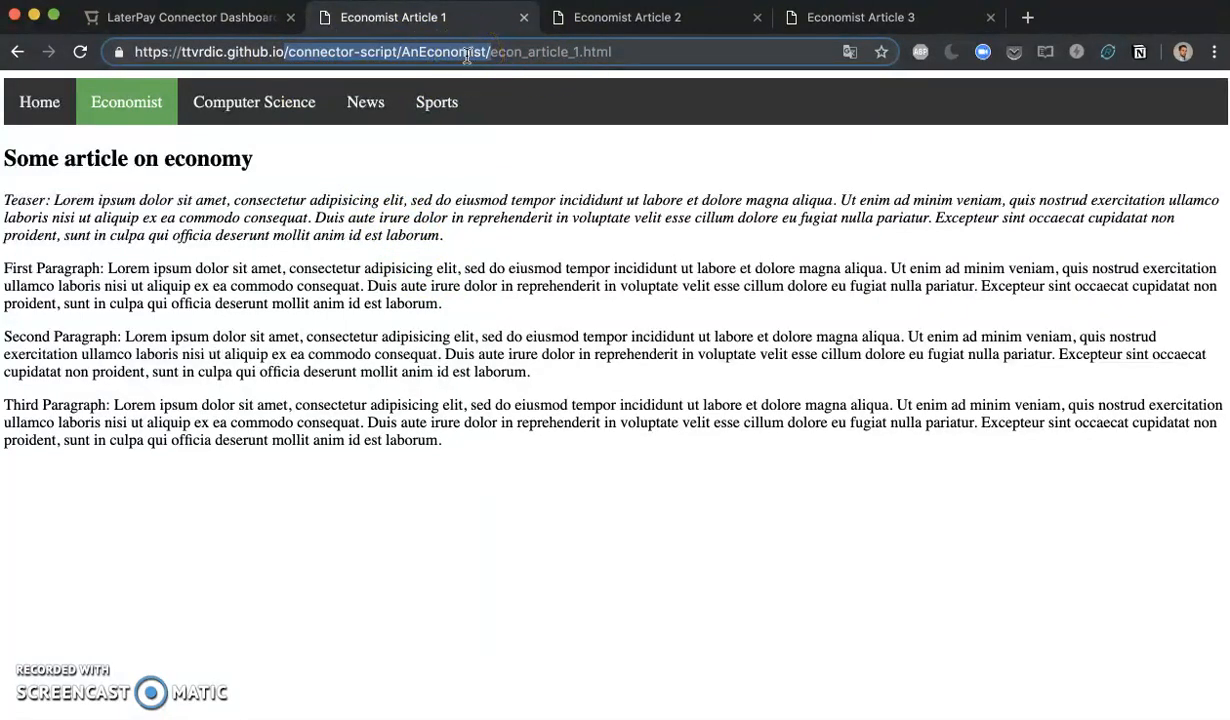
pyautogui.click(228, 20)
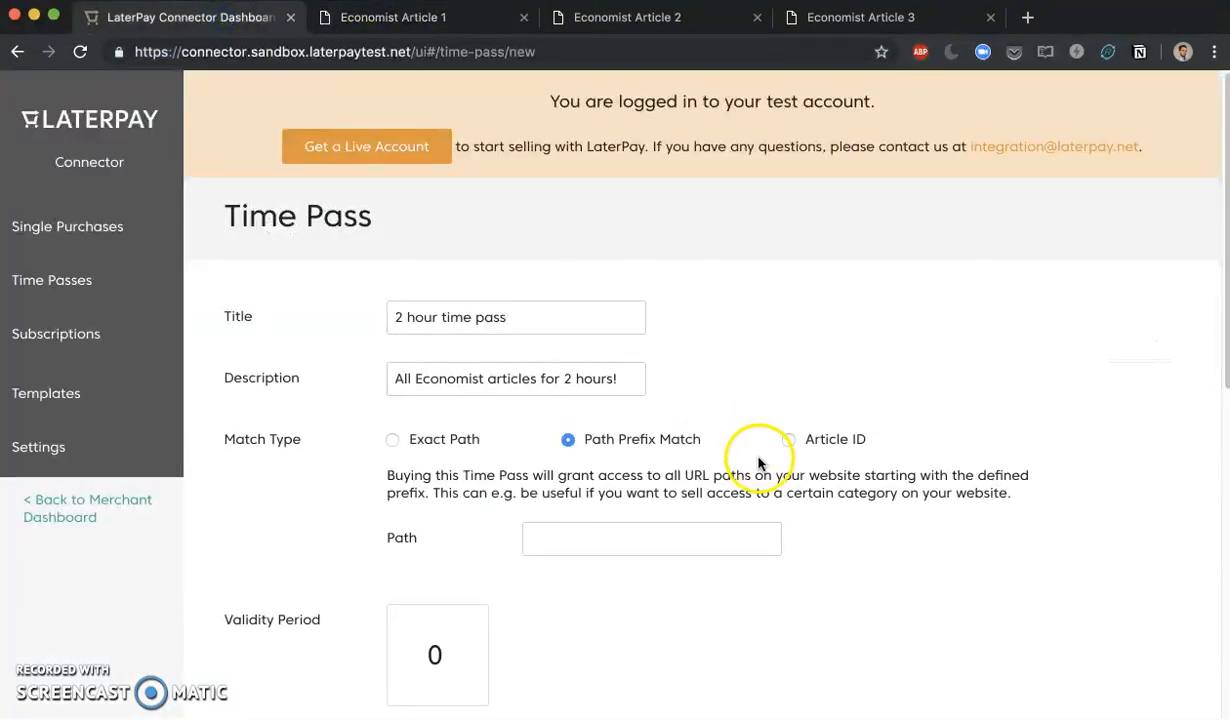
pyautogui.scroll(-1, 650, 475)
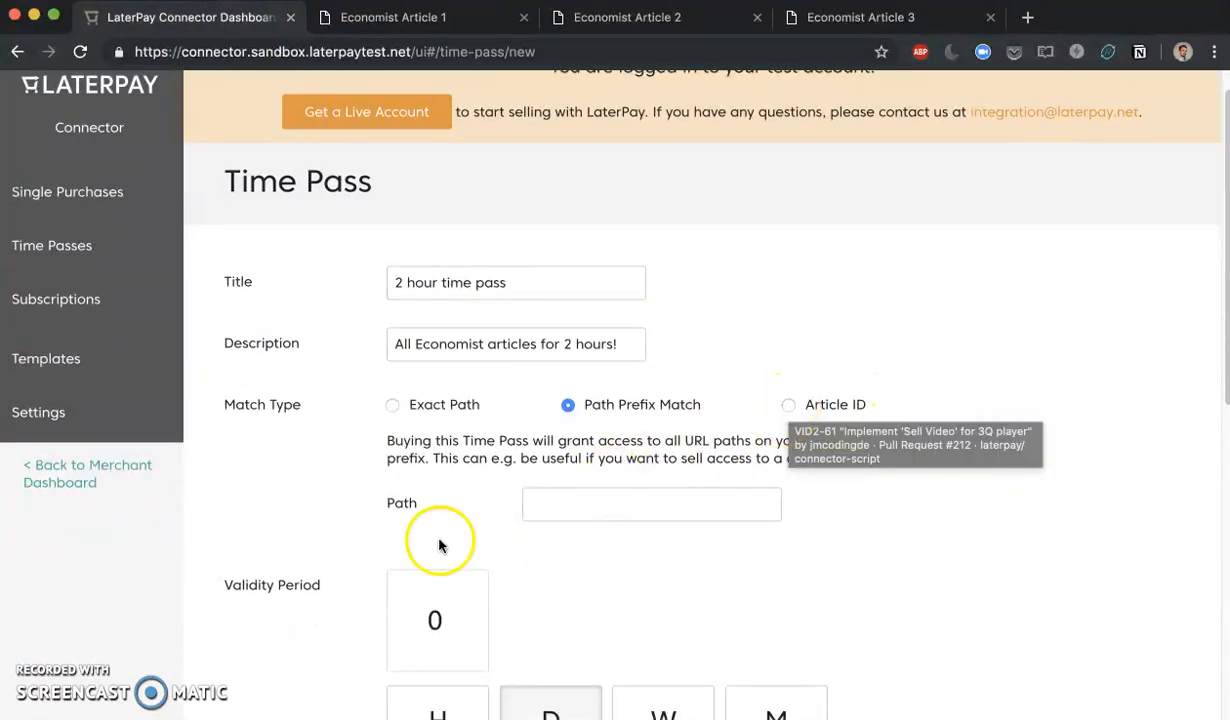
pyautogui.click(628, 506)
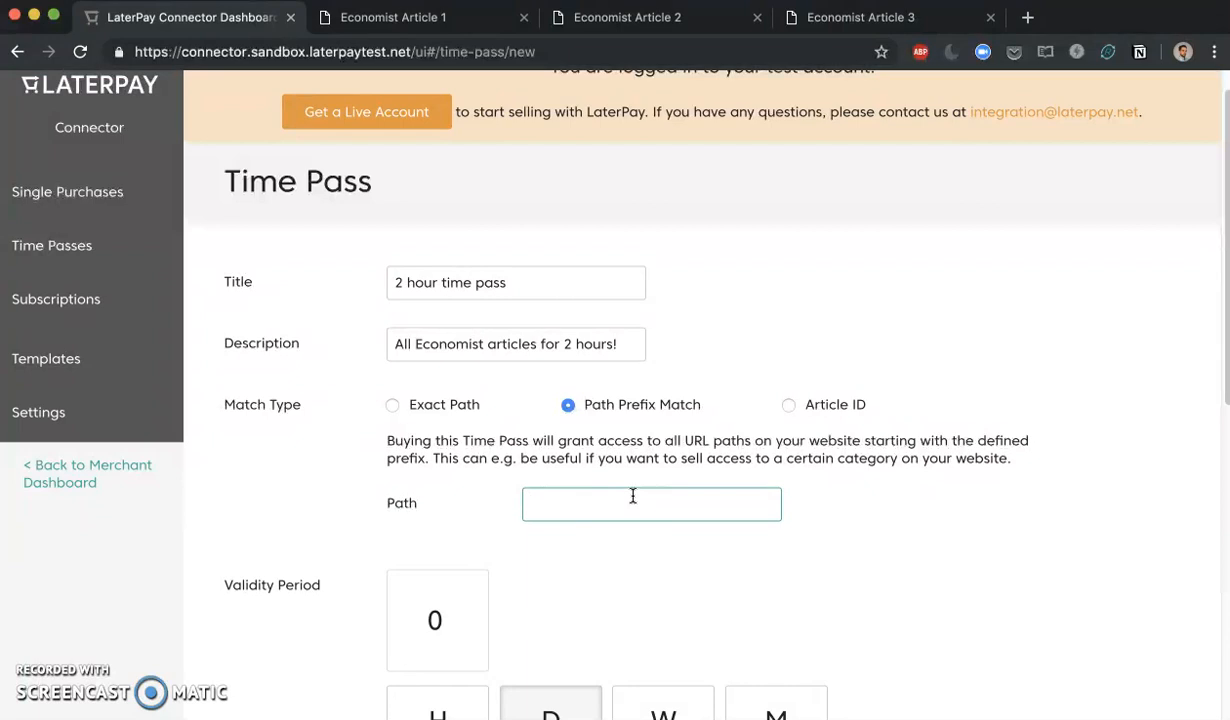
pyautogui.write('/connector-script/AnEconomist/')
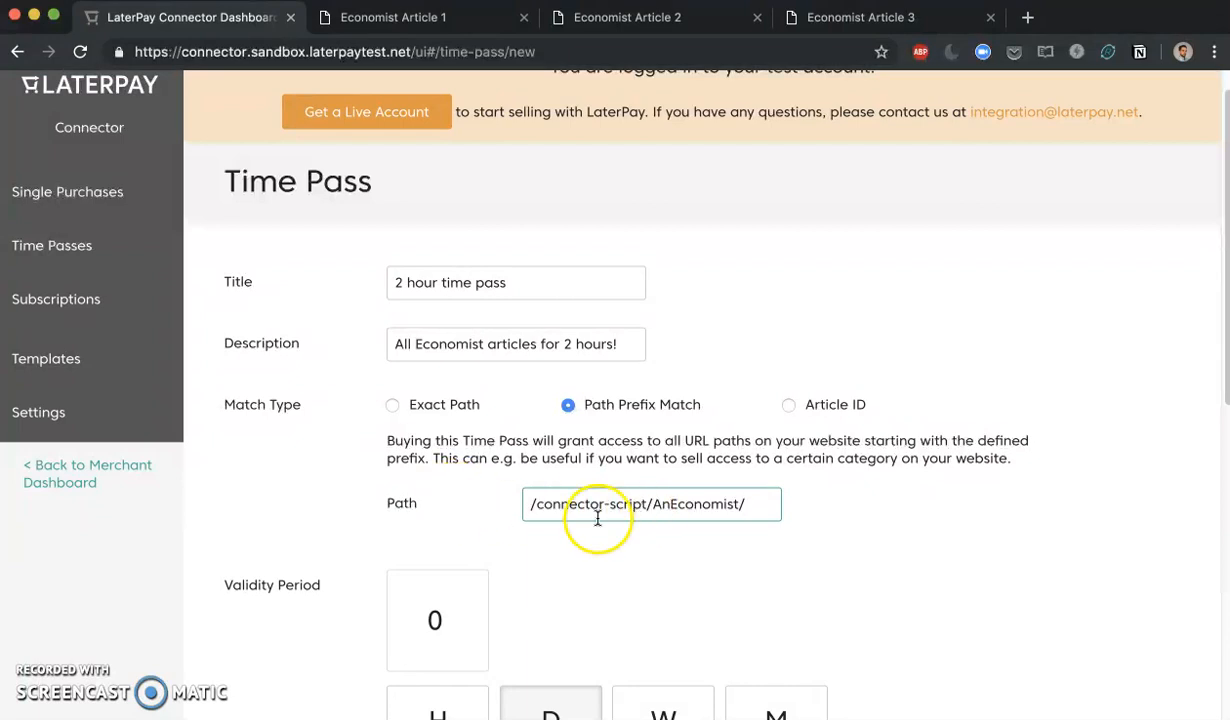
# Set the time pass validity period to 2 hours and its price to 40 EUR cents.
pyautogui.scroll(-5, 520, 555)
pyautogui.click(425, 255)
pyautogui.write('2')
pyautogui.click(452, 379)
pyautogui.click(505, 544)
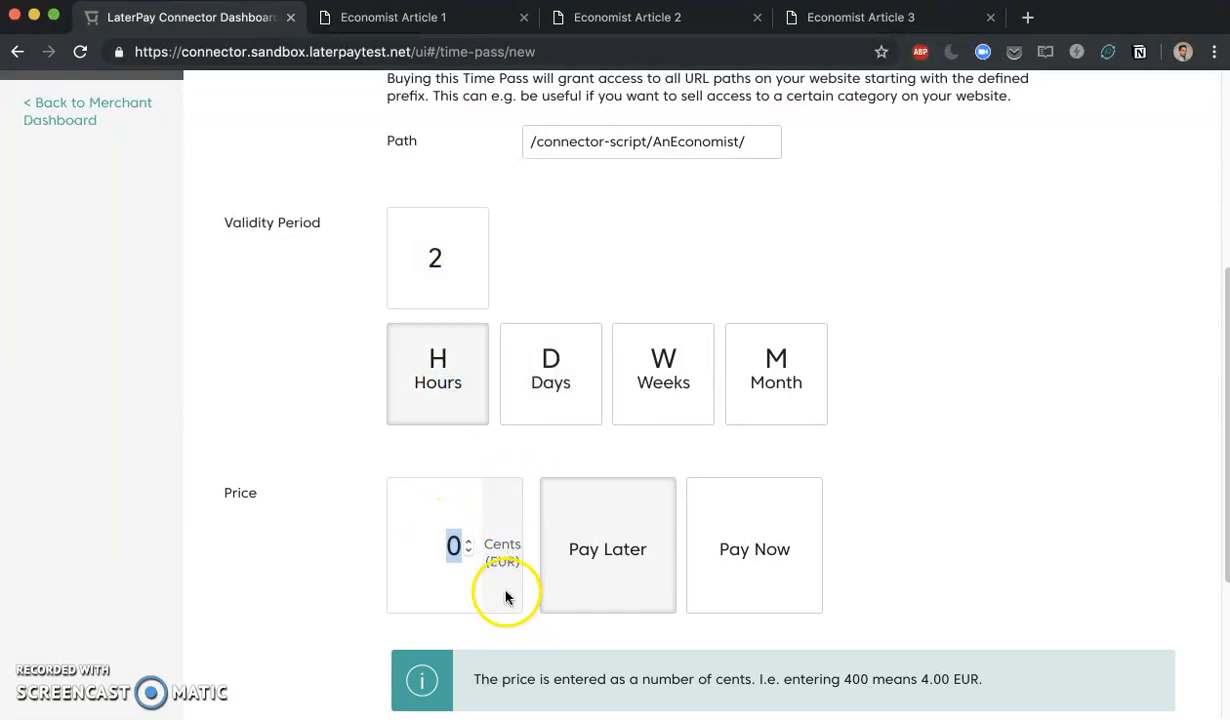
pyautogui.write('40')
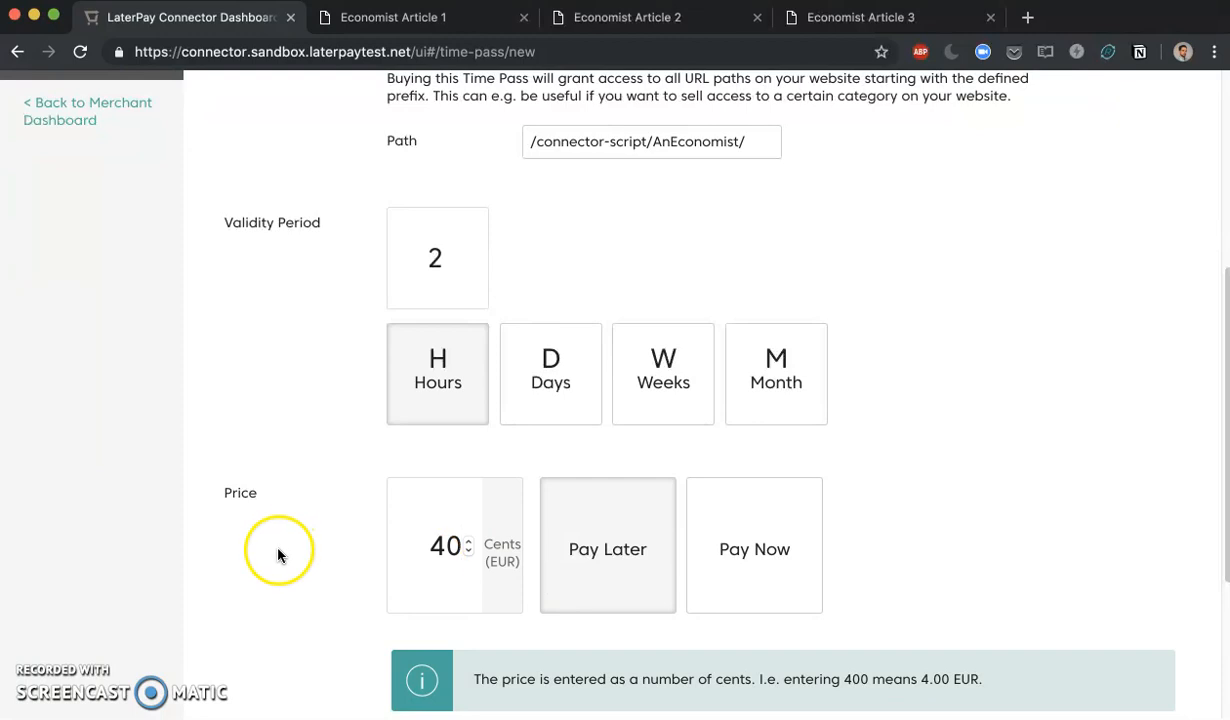
# Choose the single_purchase_199_template for the time pass and save it.
pyautogui.scroll(-3, 275, 549)
pyautogui.click(456, 477)
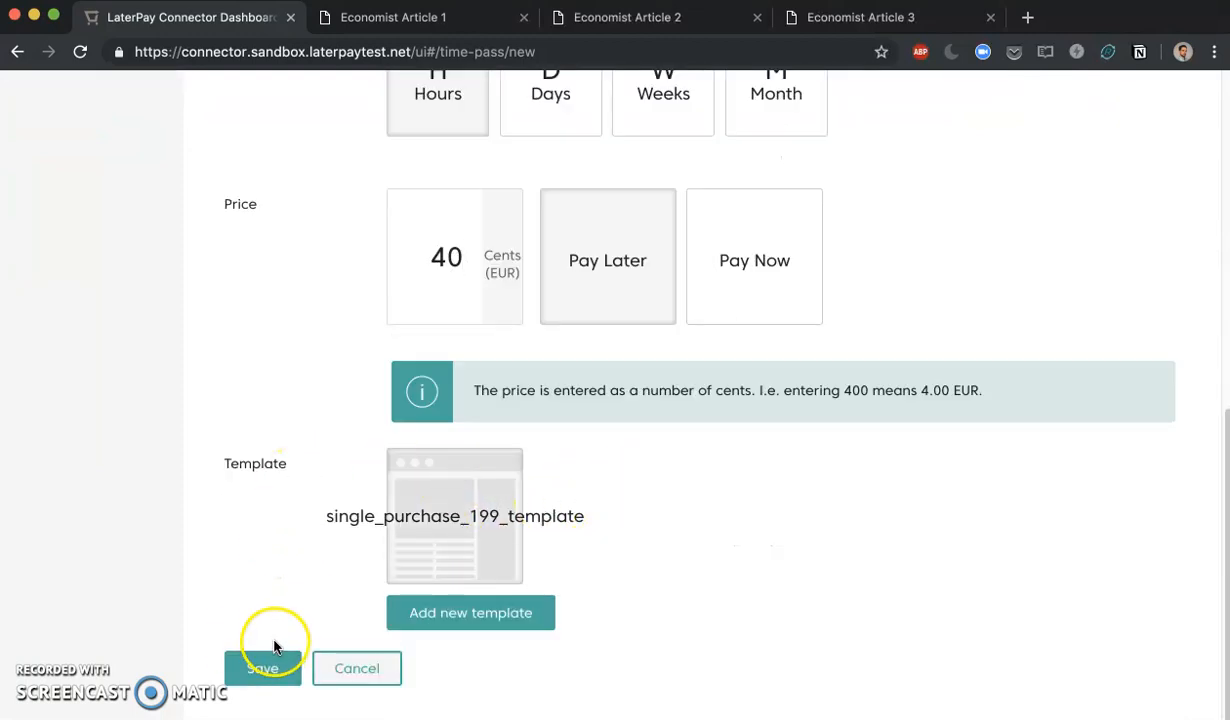
pyautogui.click(263, 668)
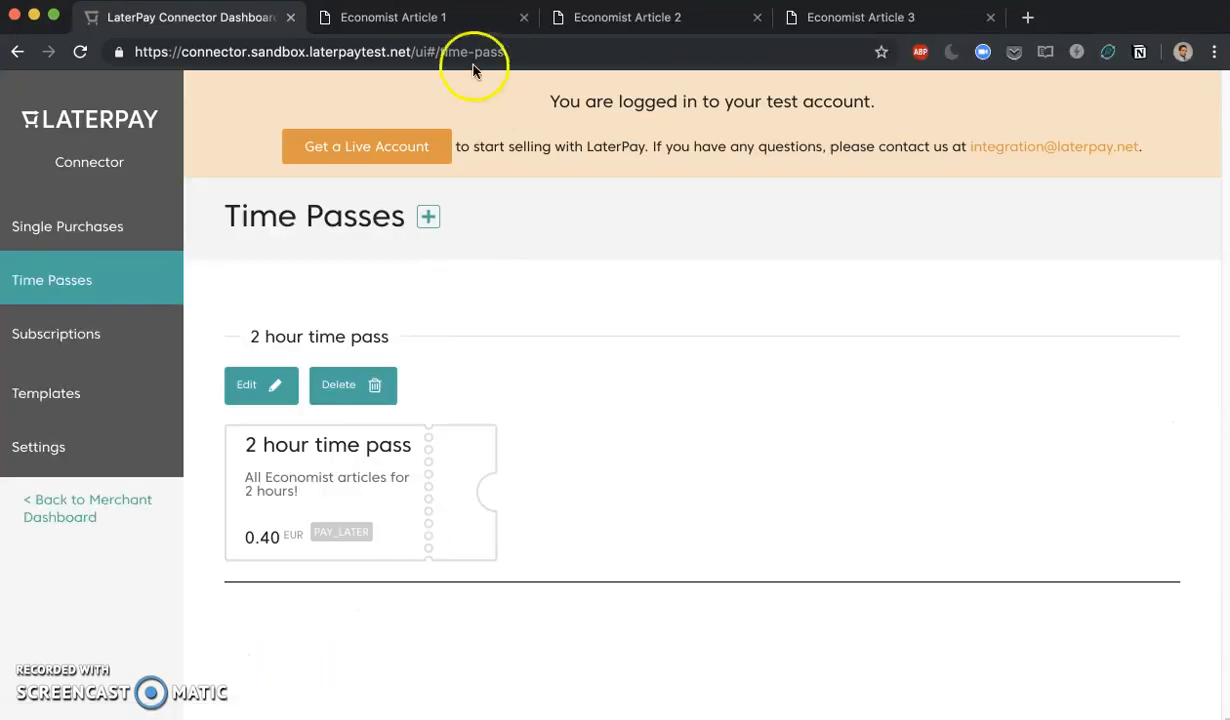
# Reload Economist Articles 1, 2 and 3 to check whether the time pass is offered on each.
pyautogui.click(442, 22)
pyautogui.rightClick(442, 22)
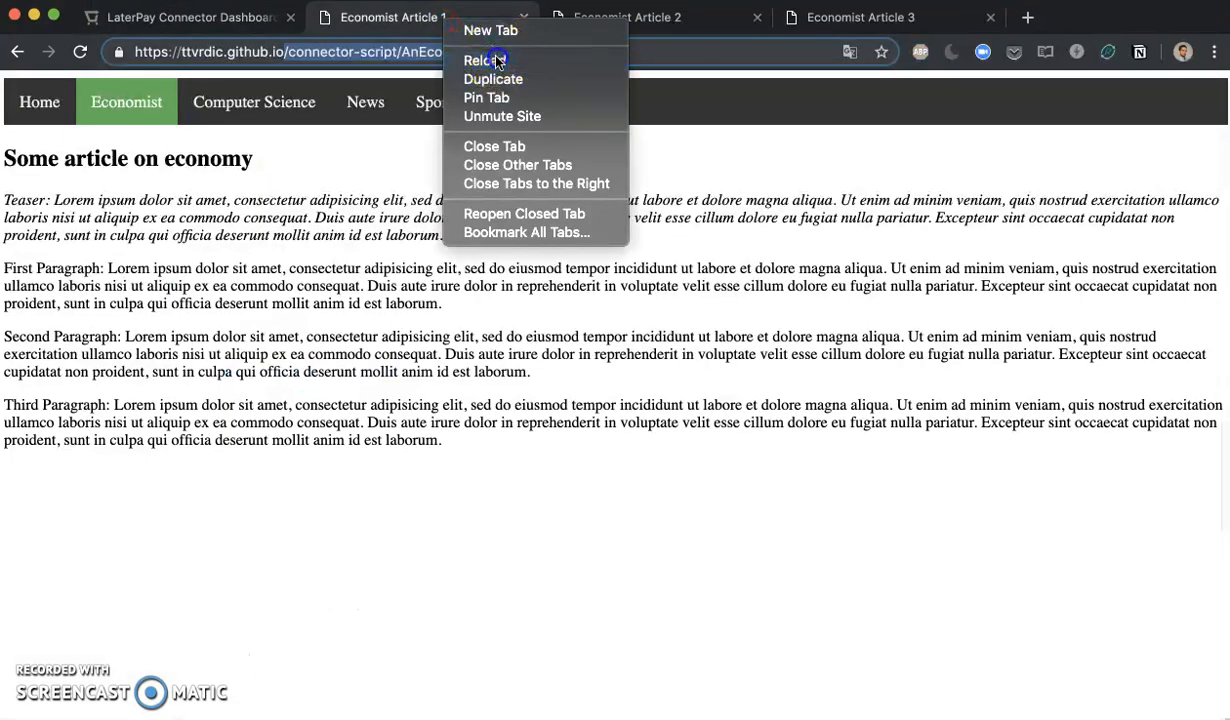
pyautogui.click(497, 55)
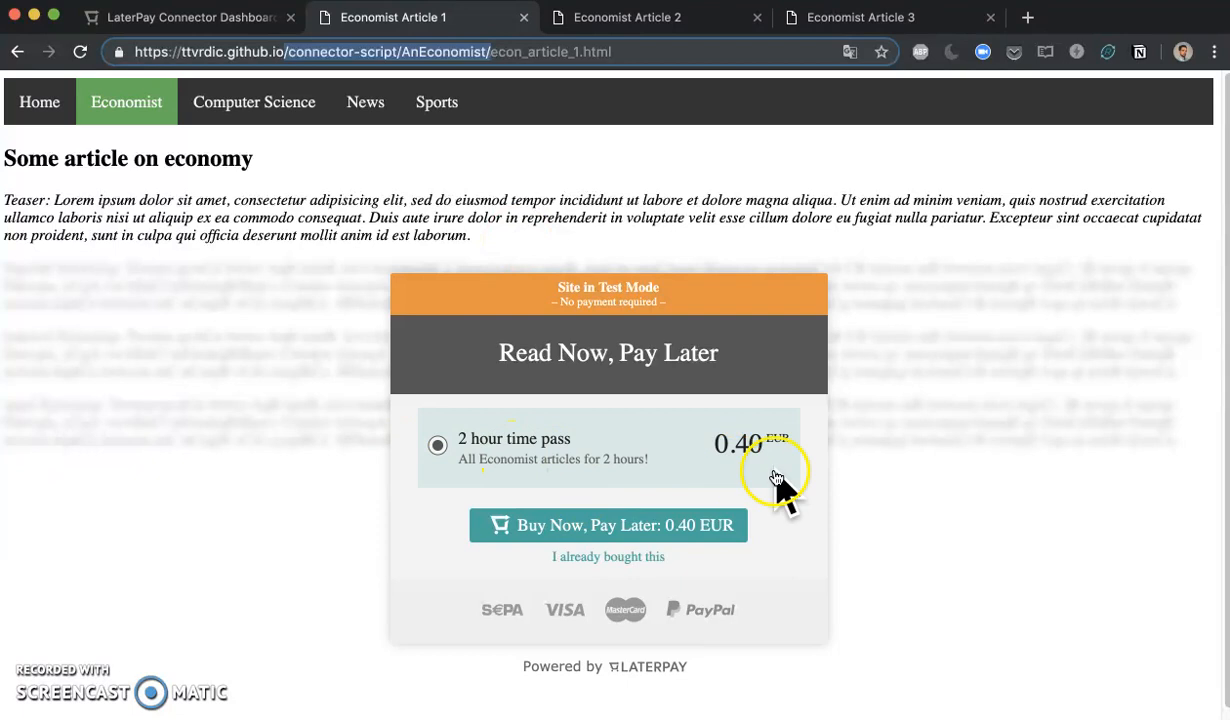
pyautogui.click(648, 19)
pyautogui.rightClick(648, 19)
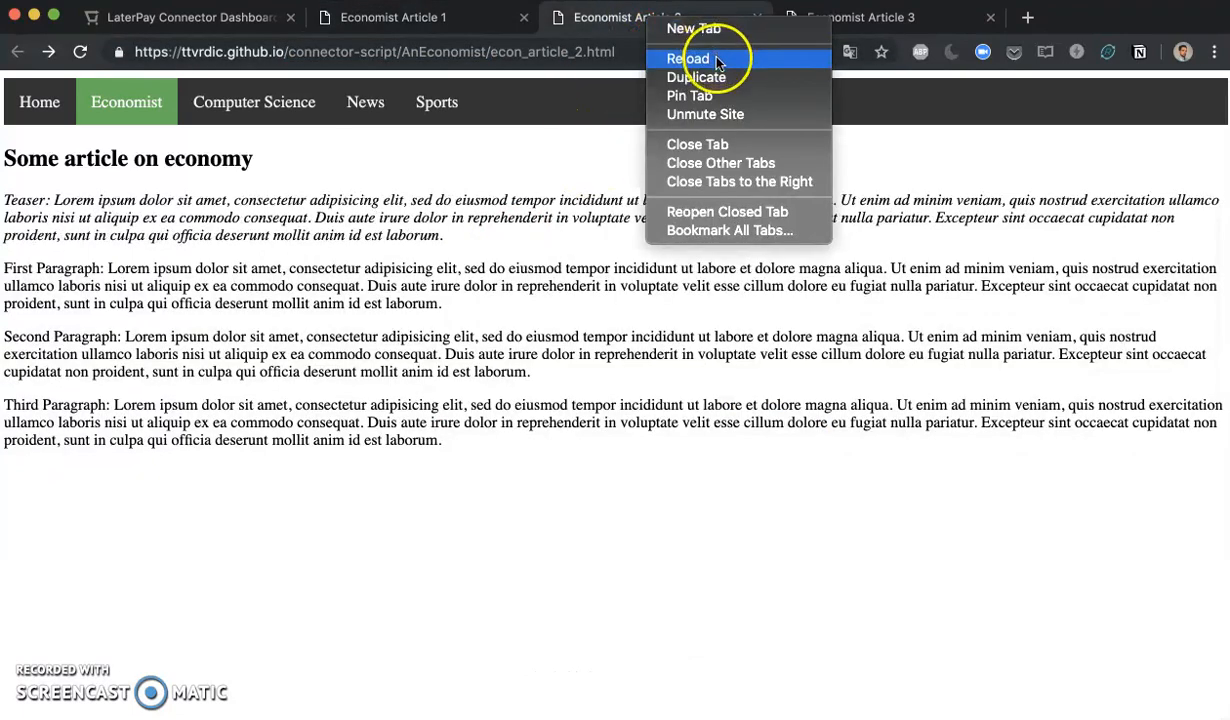
pyautogui.click(755, 57)
pyautogui.click(880, 17)
pyautogui.rightClick(880, 17)
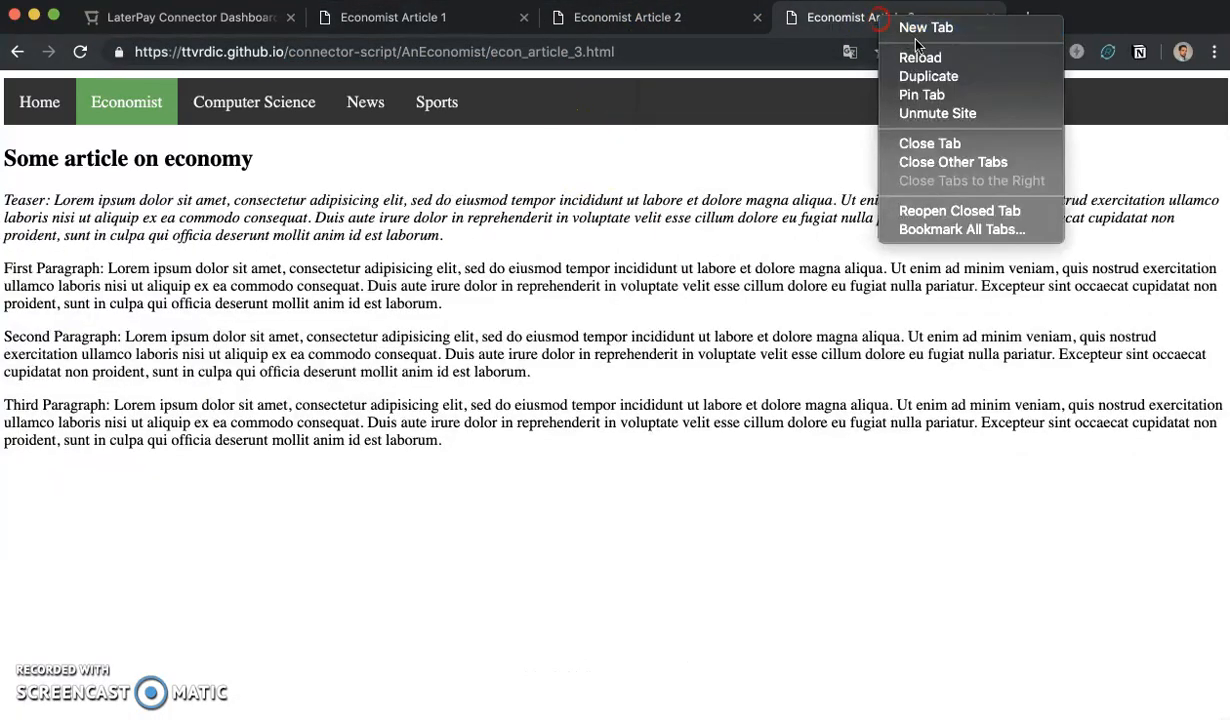
pyautogui.click(938, 59)
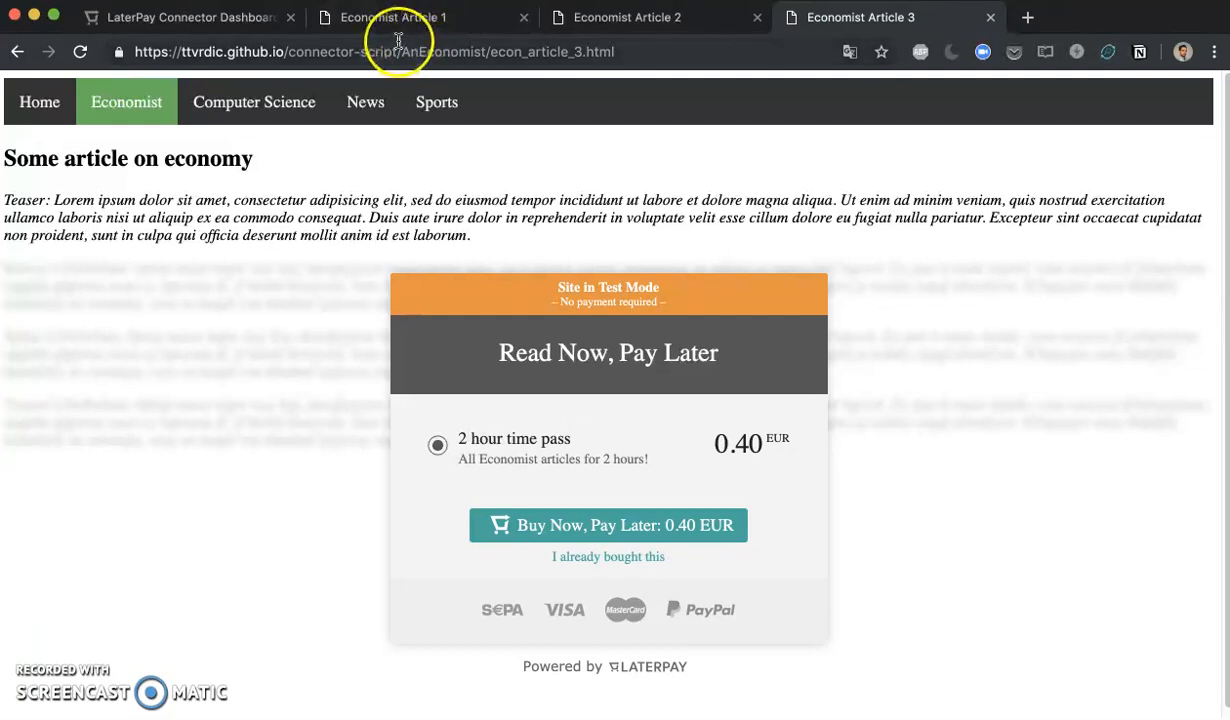
# Create a new time pass titled "1 day time pass" with the description "All Economist articles for 1 day!".
pyautogui.click(214, 26)
pyautogui.click(428, 216)
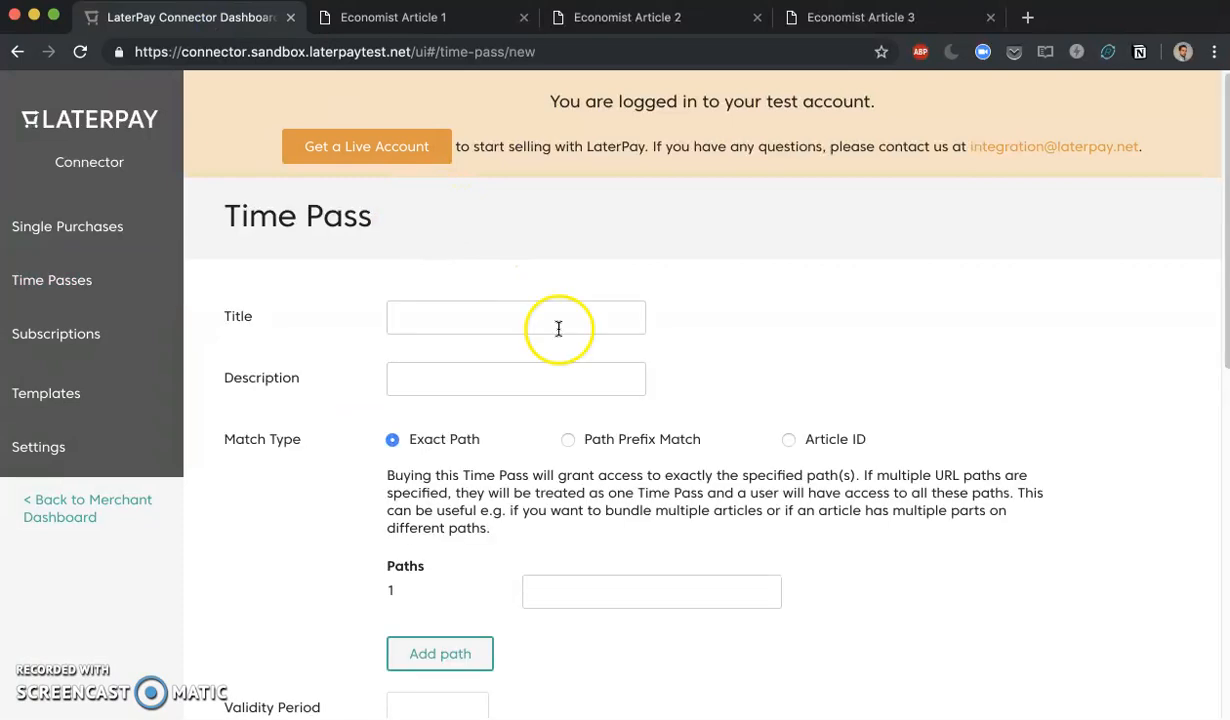
pyautogui.click(480, 321)
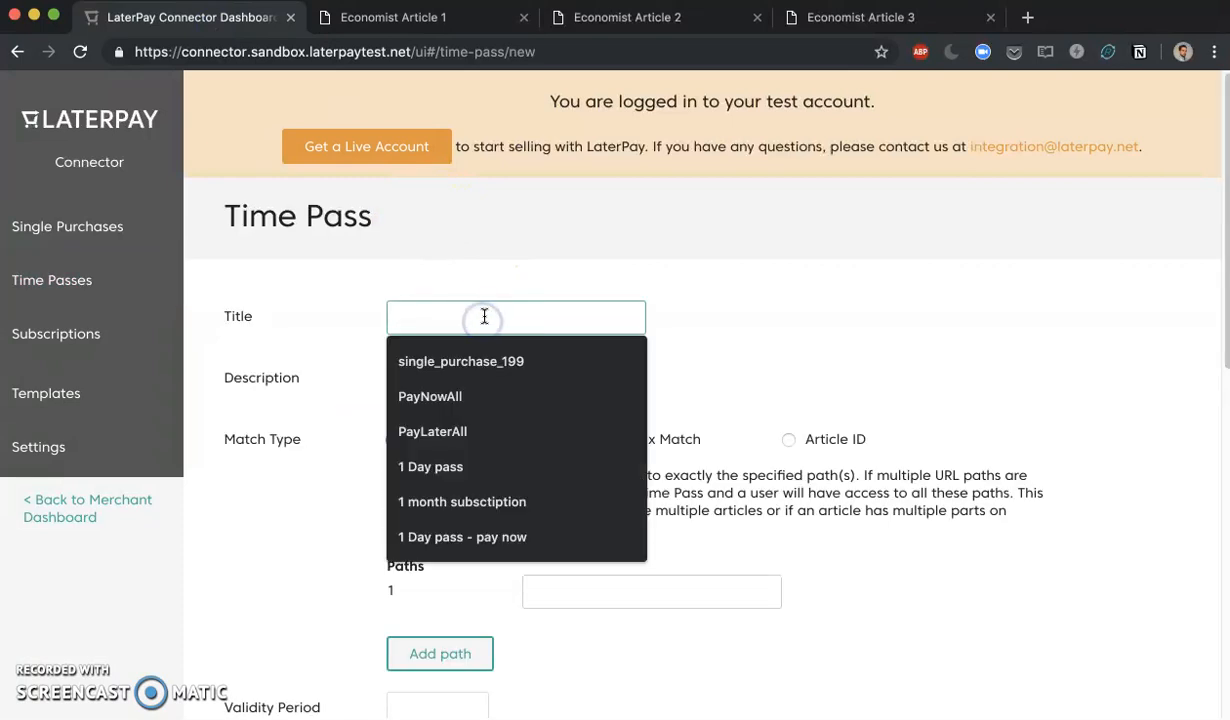
pyautogui.press('super+Tab')
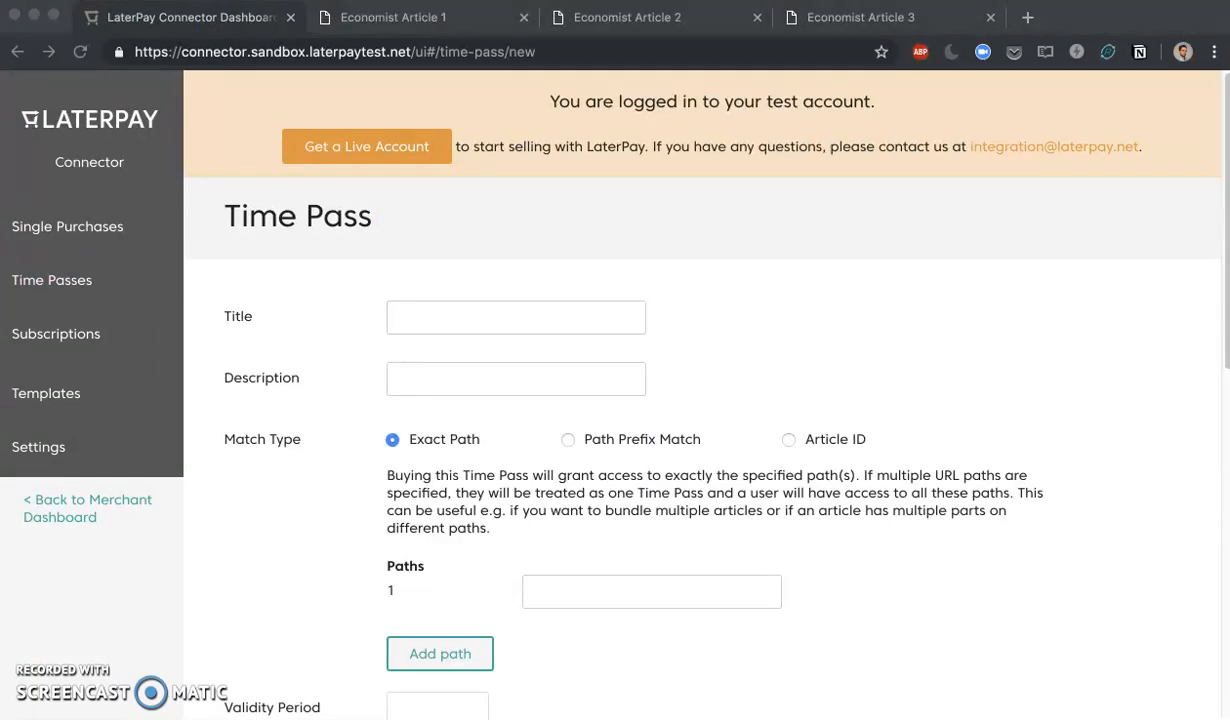
pyautogui.click(419, 326)
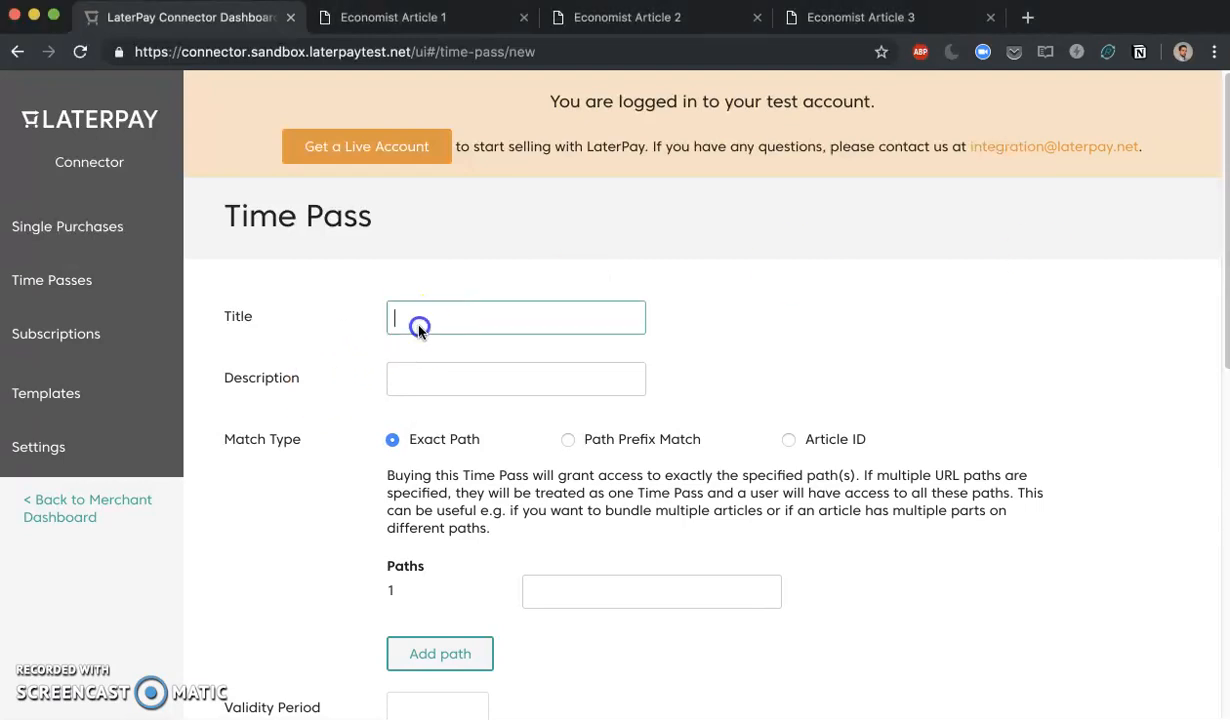
pyautogui.write('1 day time pass')
pyautogui.click(431, 370)
pyautogui.press('super+Tab')
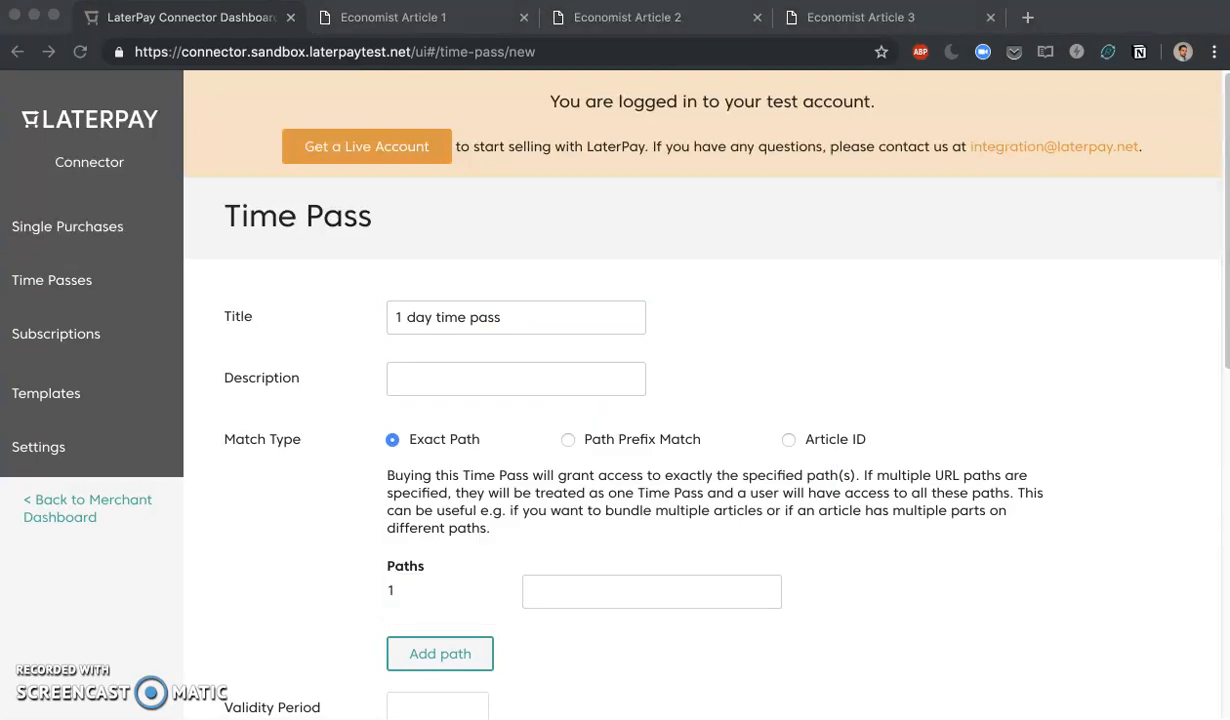
pyautogui.click(425, 379)
pyautogui.write('All Economist articles for 1 day!')
# Match the 1 day time pass by path prefix, using the path /connector-script/AnEconomist/.
pyautogui.click(568, 439)
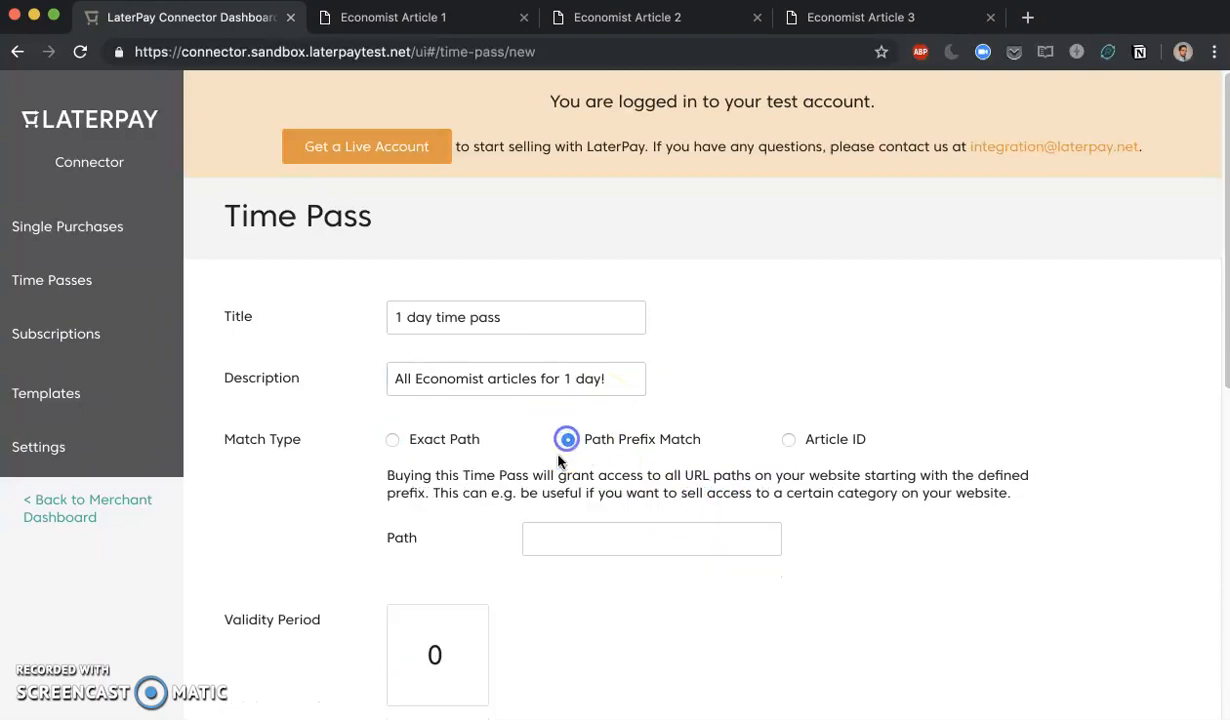
pyautogui.click(444, 24)
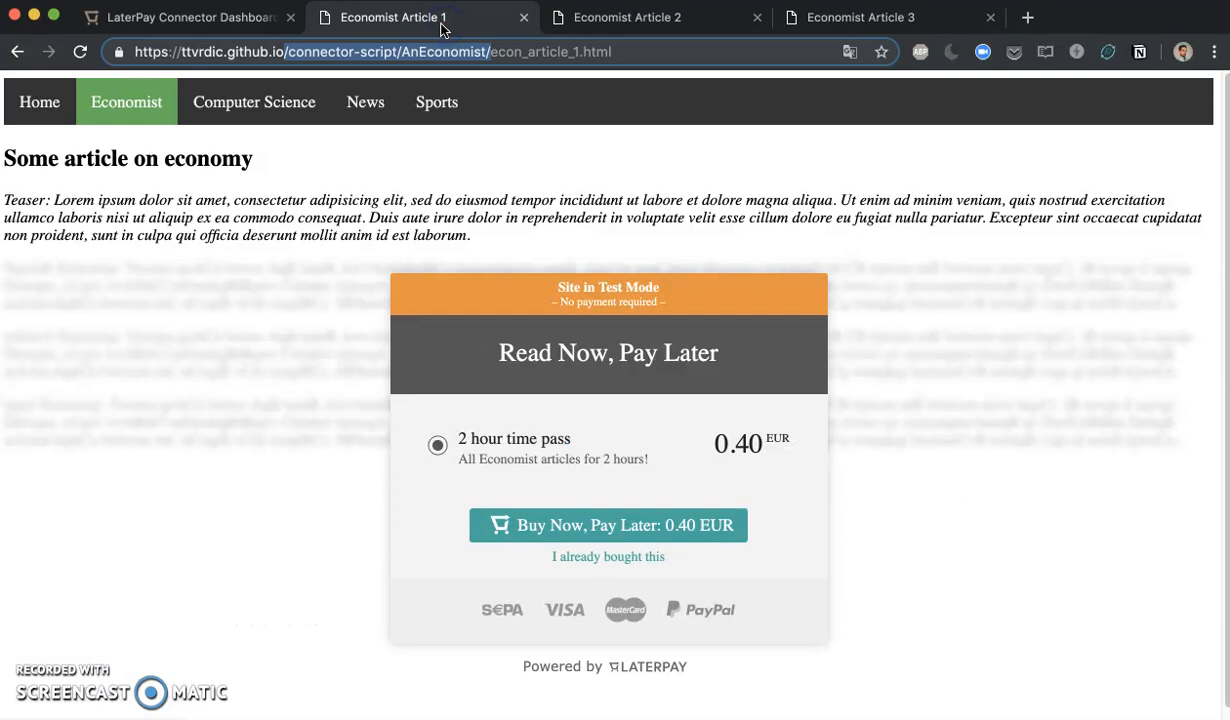
pyautogui.click(233, 22)
pyautogui.click(605, 530)
pyautogui.write('/connector-script/AnEconomist/')
# Set the 1 day time pass's validity period to 1 day and its price to 100 EUR cents.
pyautogui.scroll(-5, 605, 526)
pyautogui.doubleClick(465, 266)
pyautogui.write('1')
pyautogui.doubleClick(453, 550)
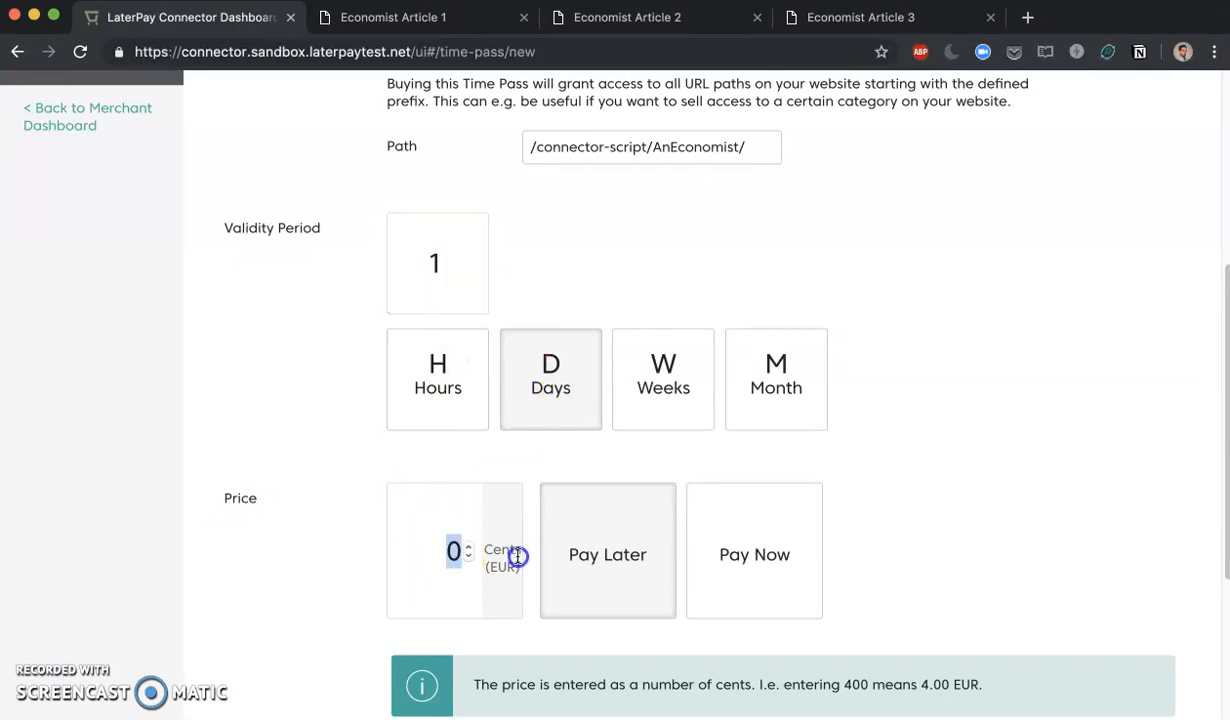
pyautogui.write('100')
pyautogui.click(453, 25)
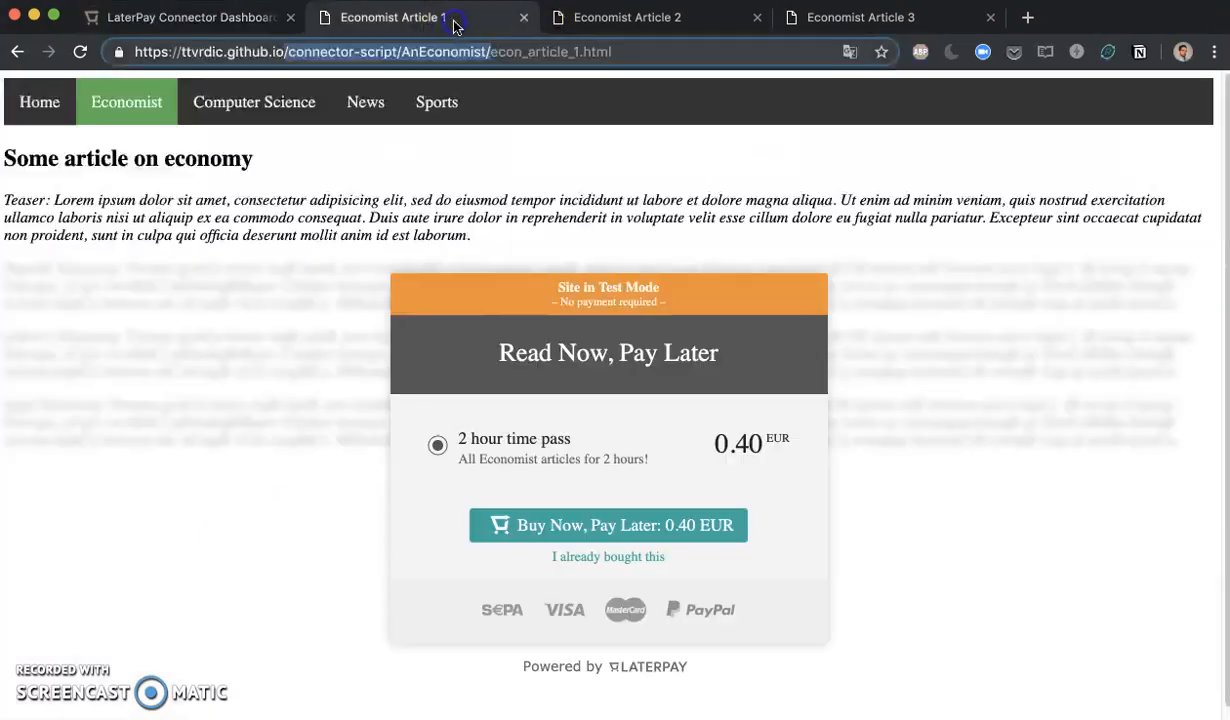
pyautogui.click(256, 21)
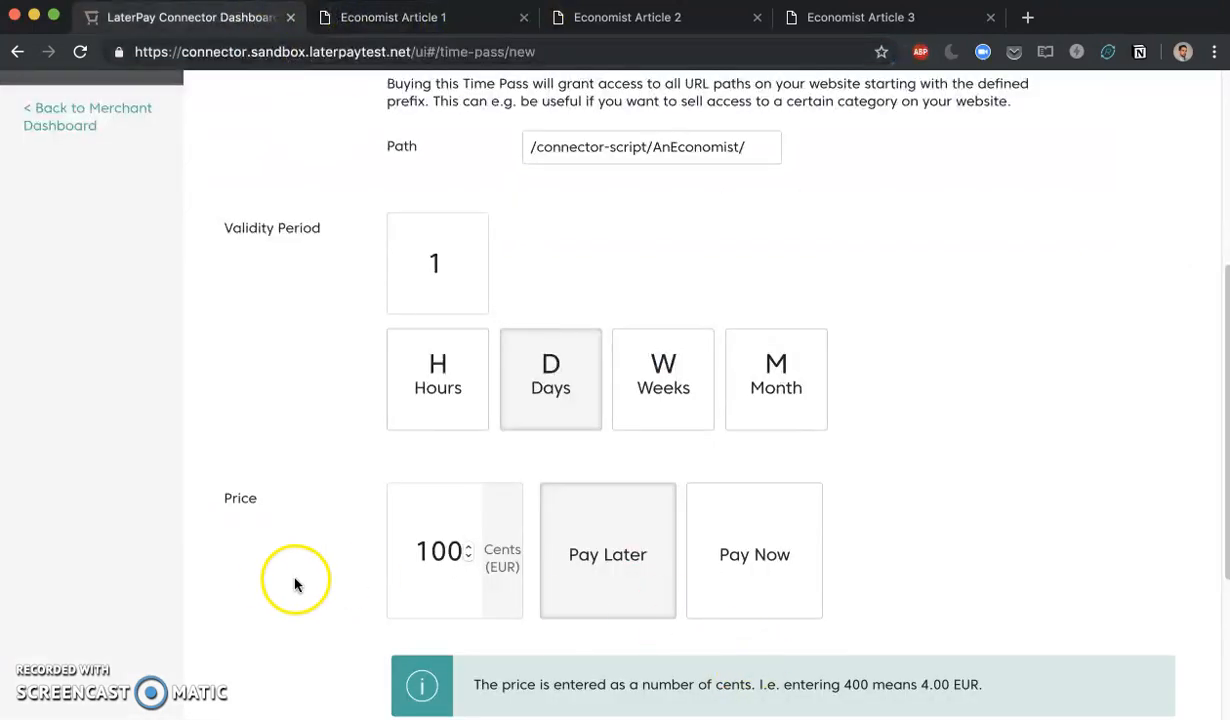
# Assign the single_purchase_199_template to the 1 day time pass and save the pass.
pyautogui.scroll(-5, 279, 584)
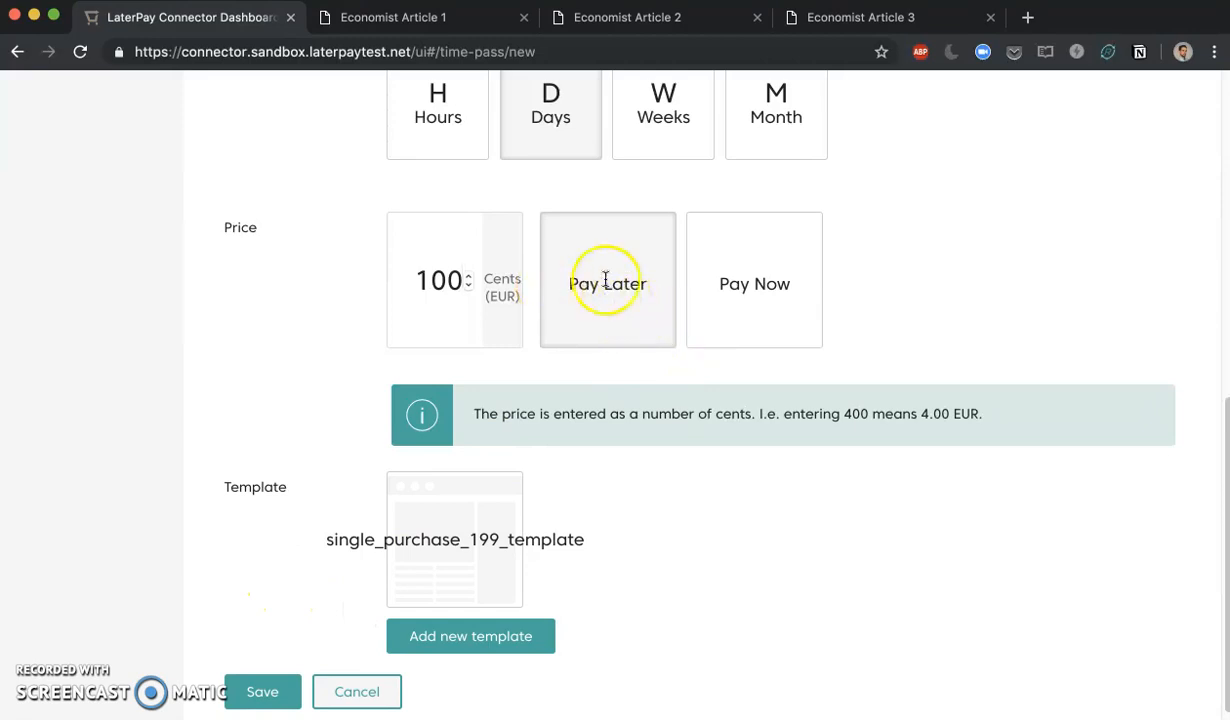
pyautogui.click(445, 502)
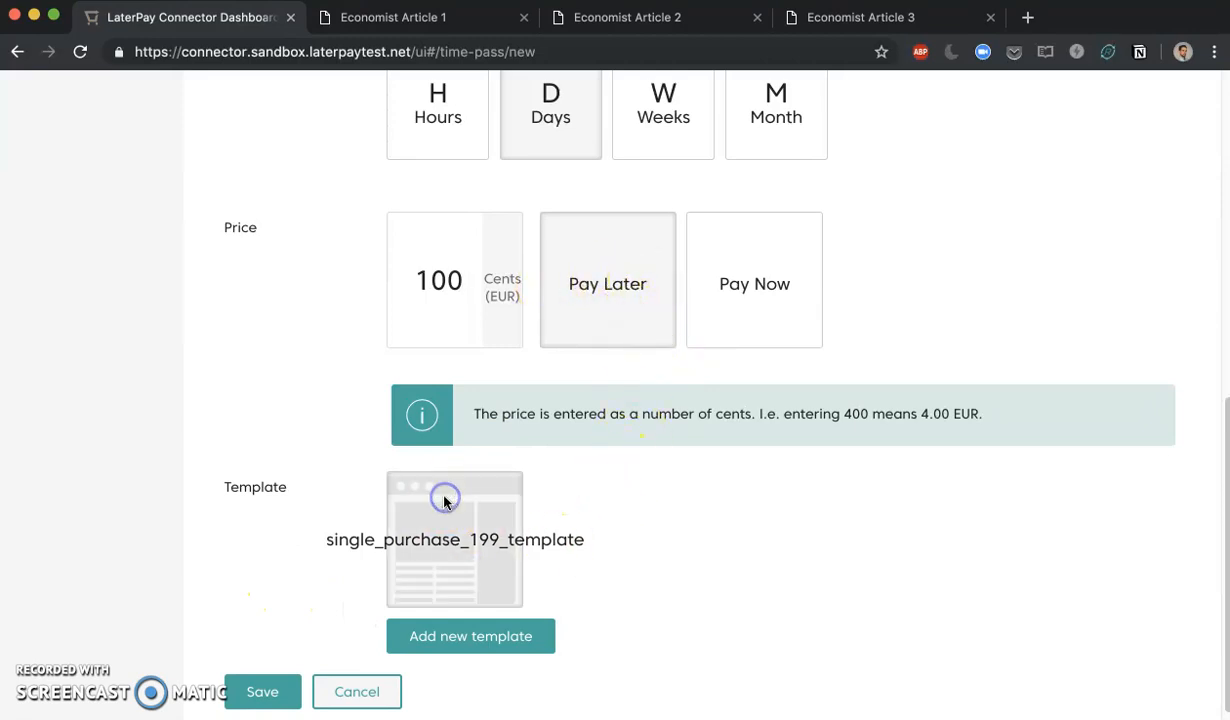
pyautogui.click(263, 692)
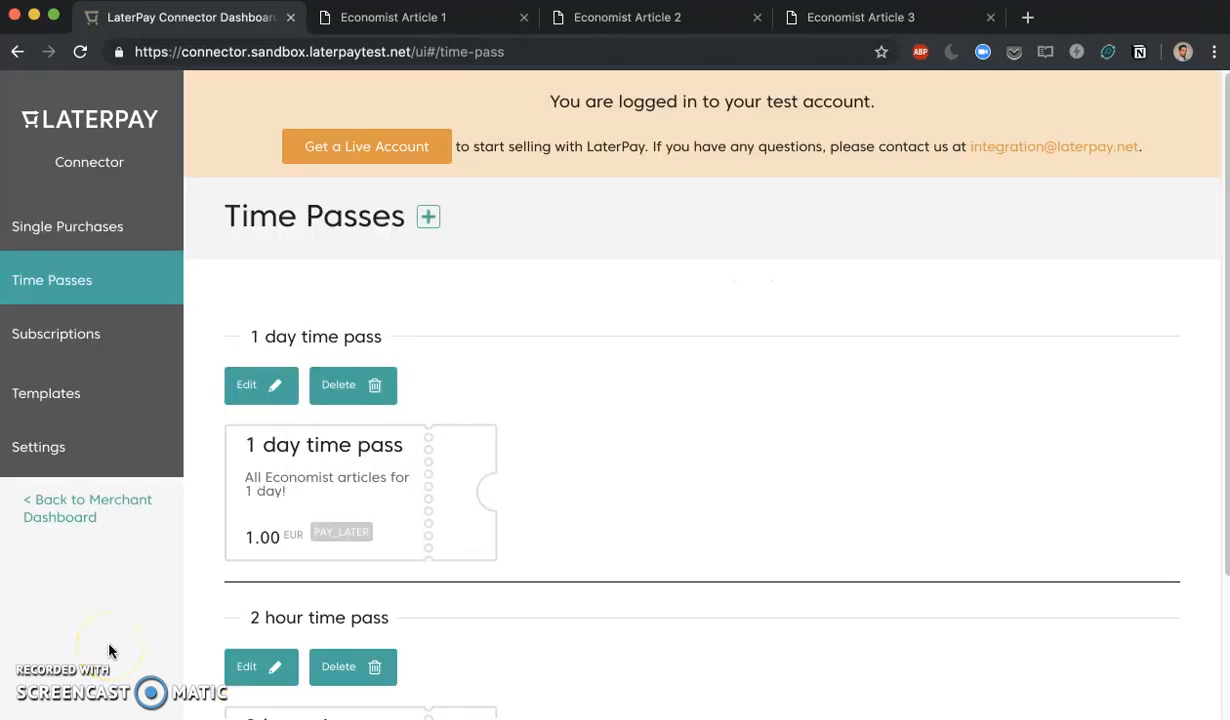
# Reload Economist Articles 1, 2 and 3 to check the offered time passes, selecting the 1 day time pass on Article 3.
pyautogui.click(443, 30)
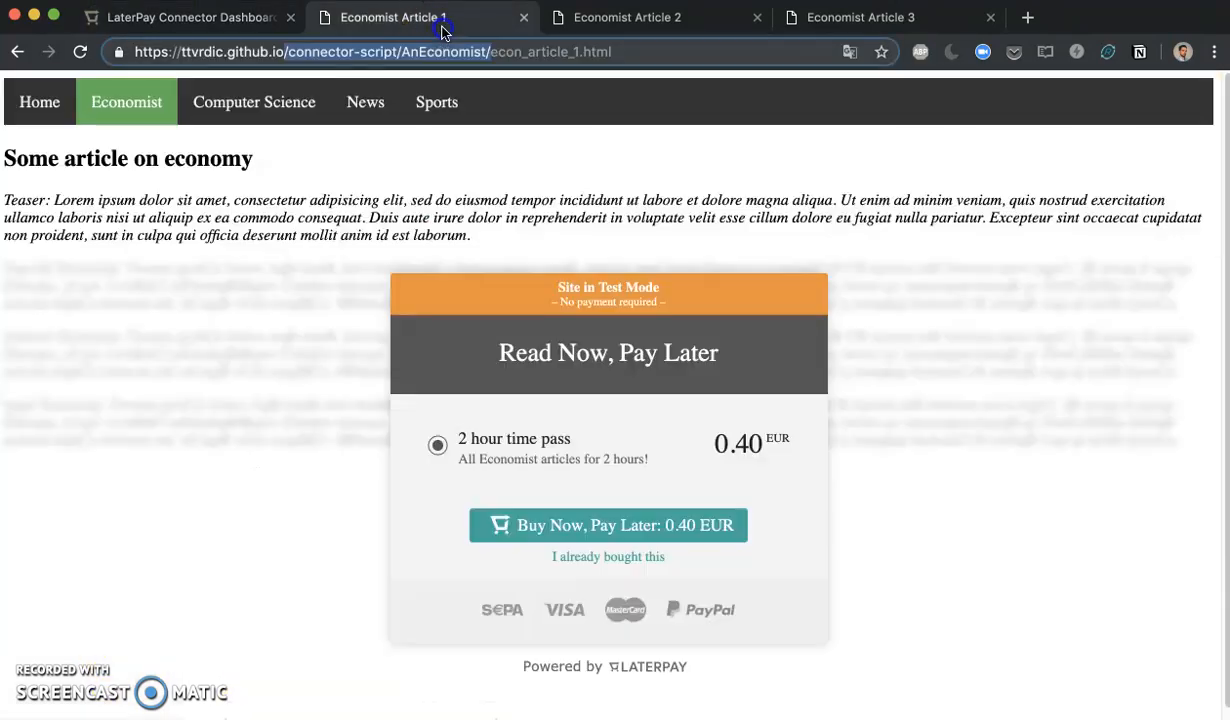
pyautogui.press('Return')
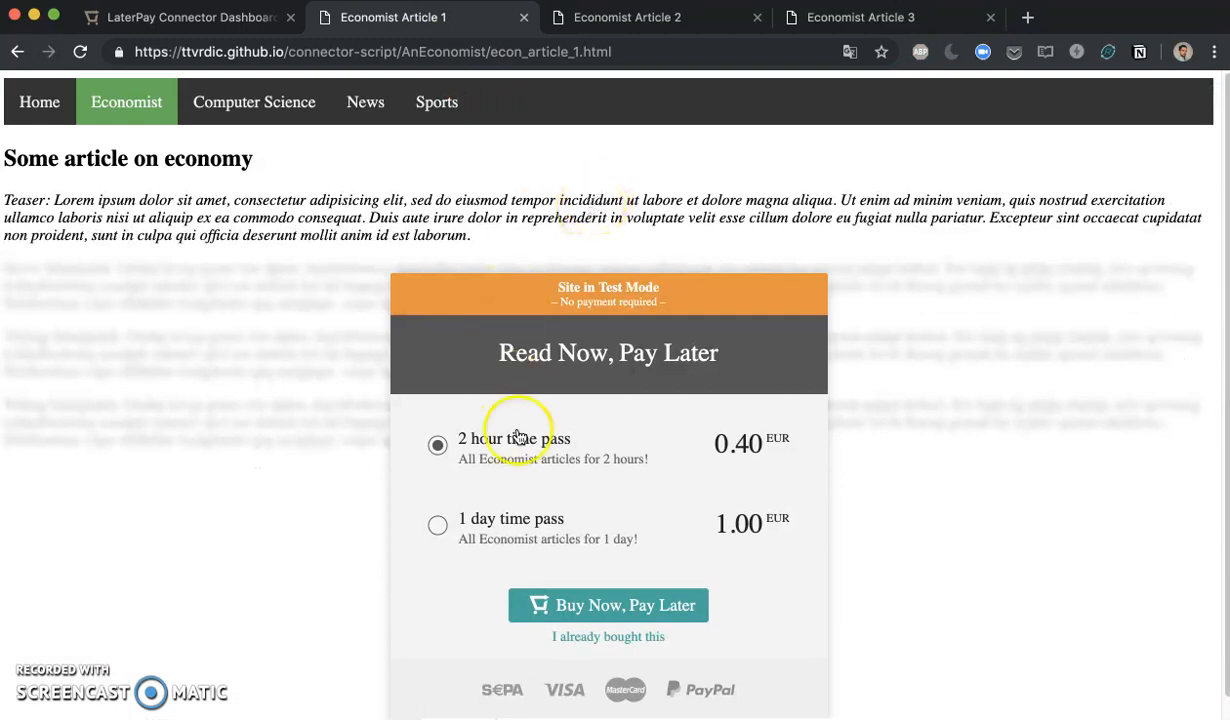
pyautogui.click(702, 22)
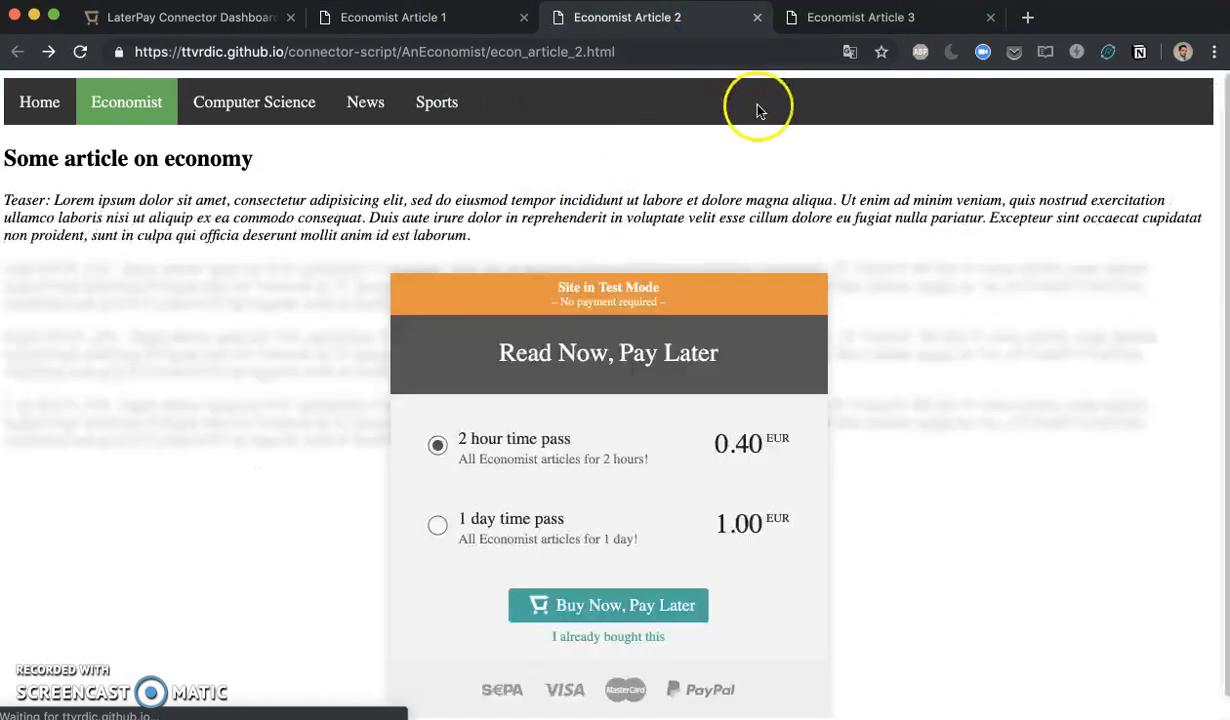
pyautogui.click(857, 24)
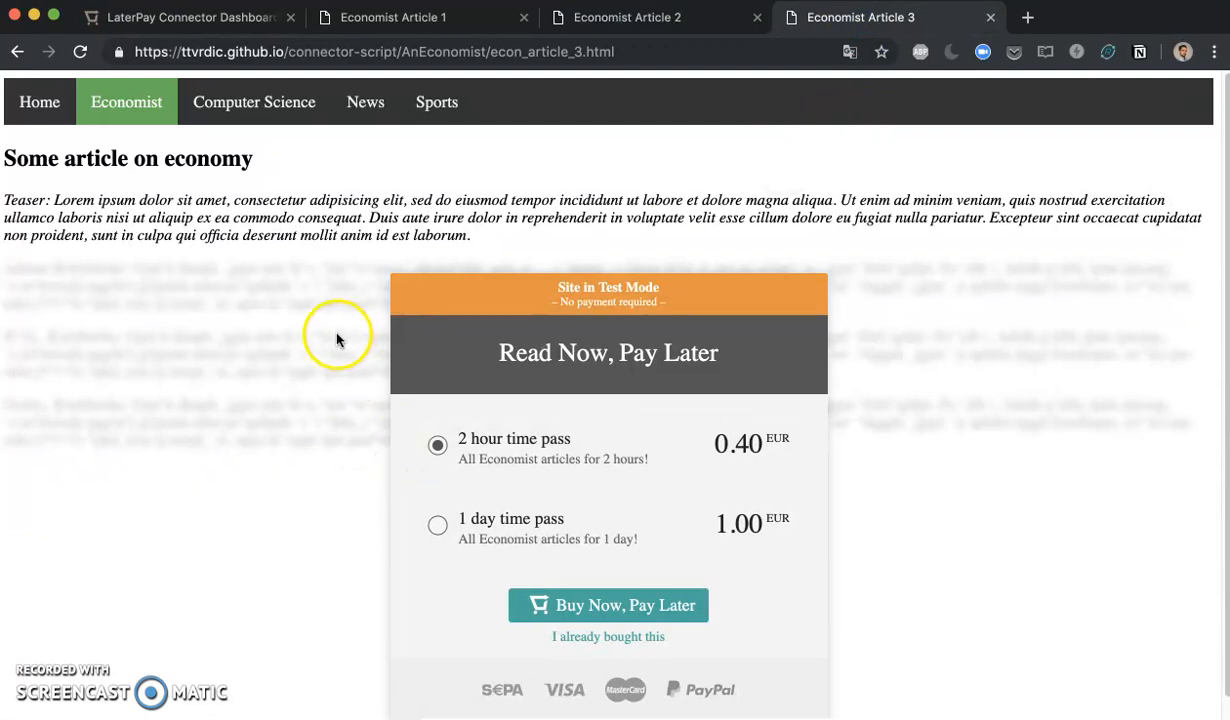
pyautogui.click(505, 536)
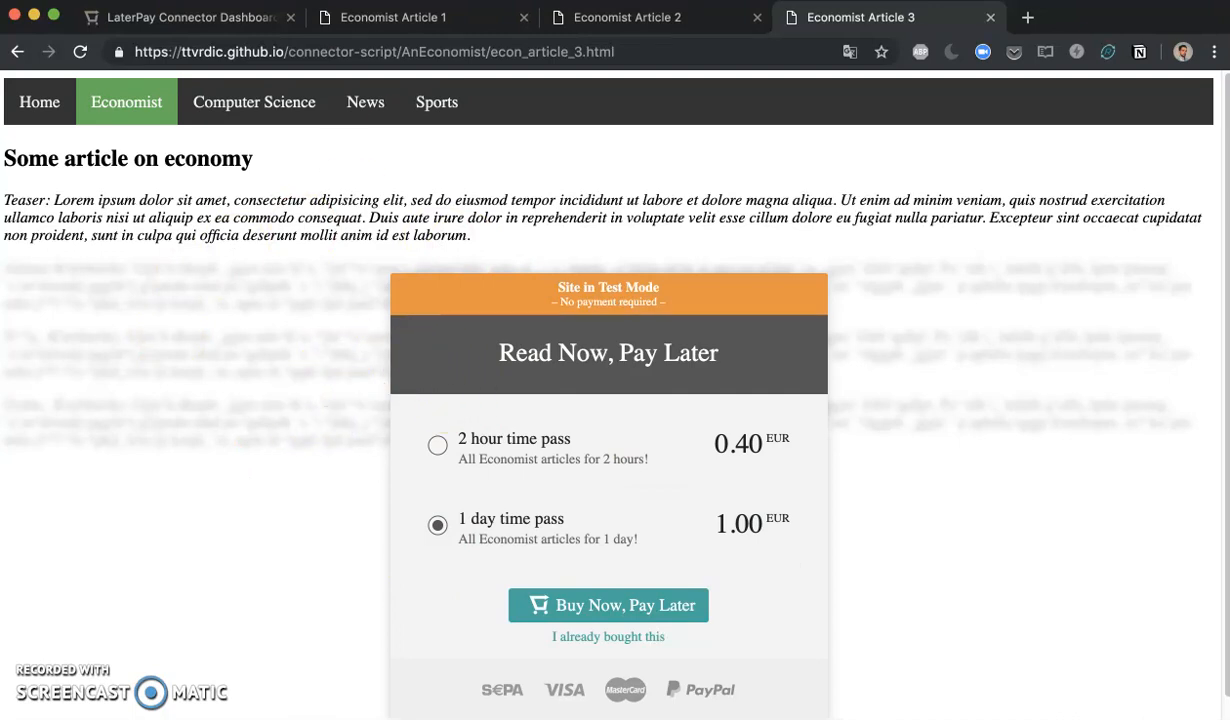
# Open the saved 1 day time pass for editing and review its settings from title to template, comparing with the offer on Economist Article 2.
pyautogui.click(210, 20)
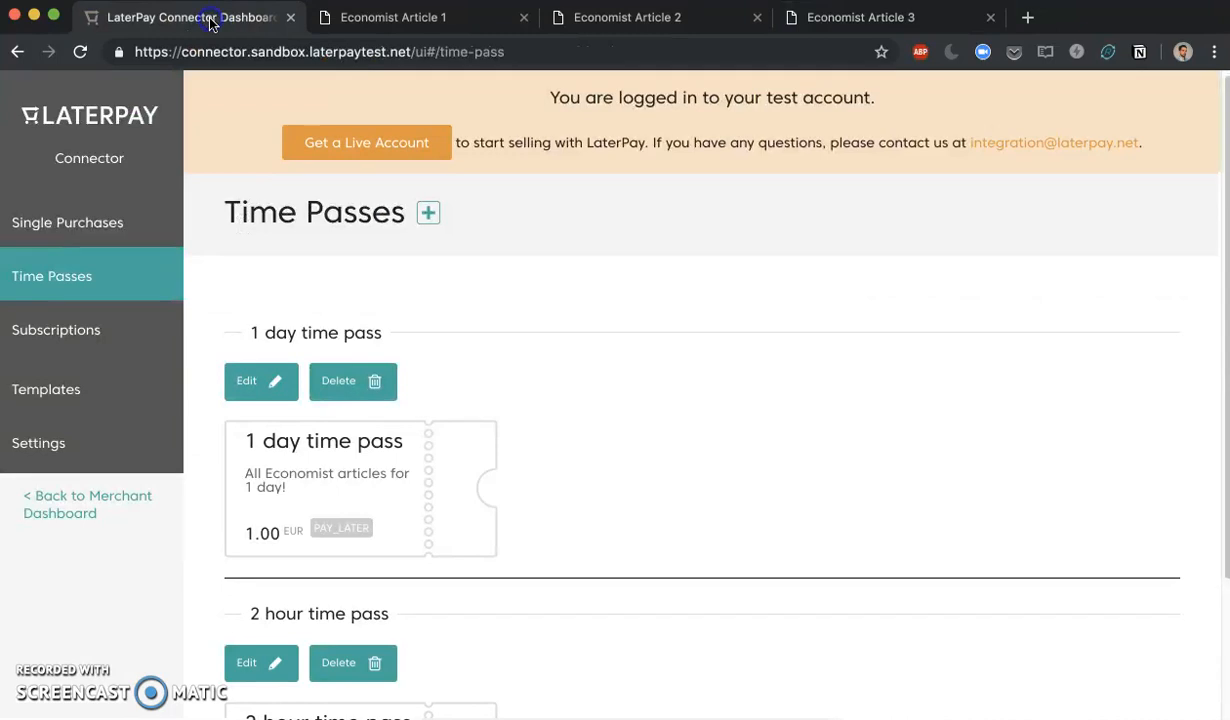
pyautogui.click(244, 384)
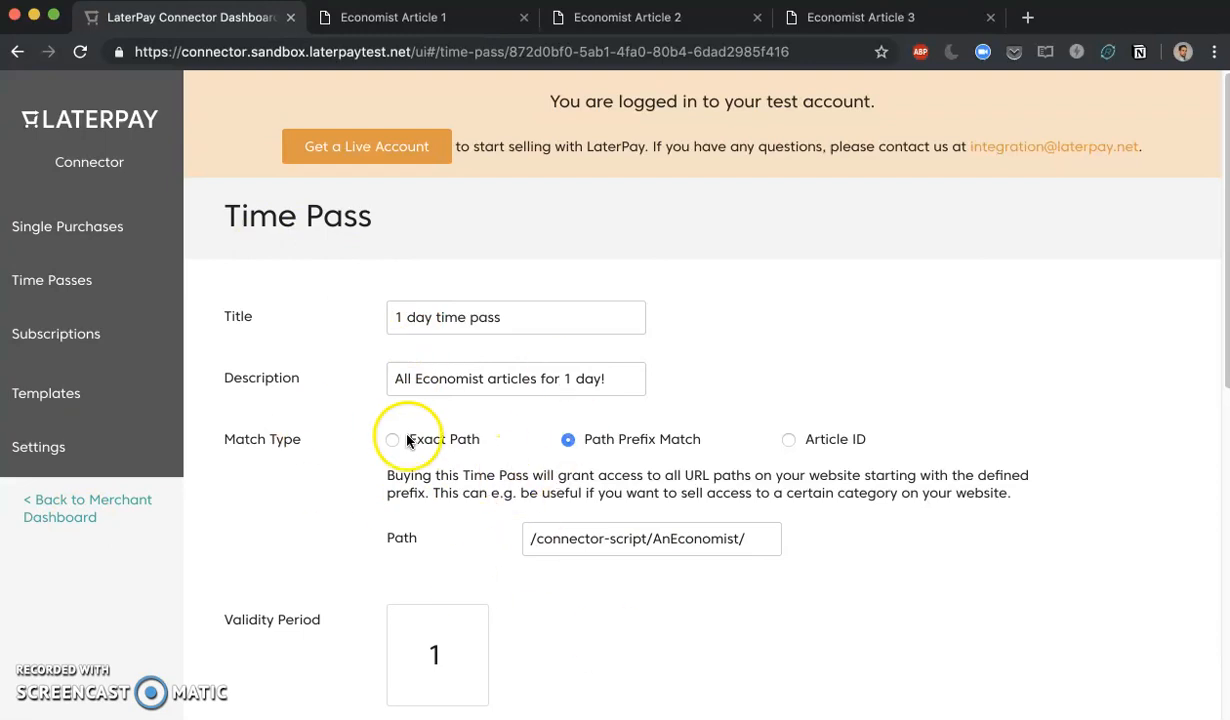
pyautogui.click(620, 17)
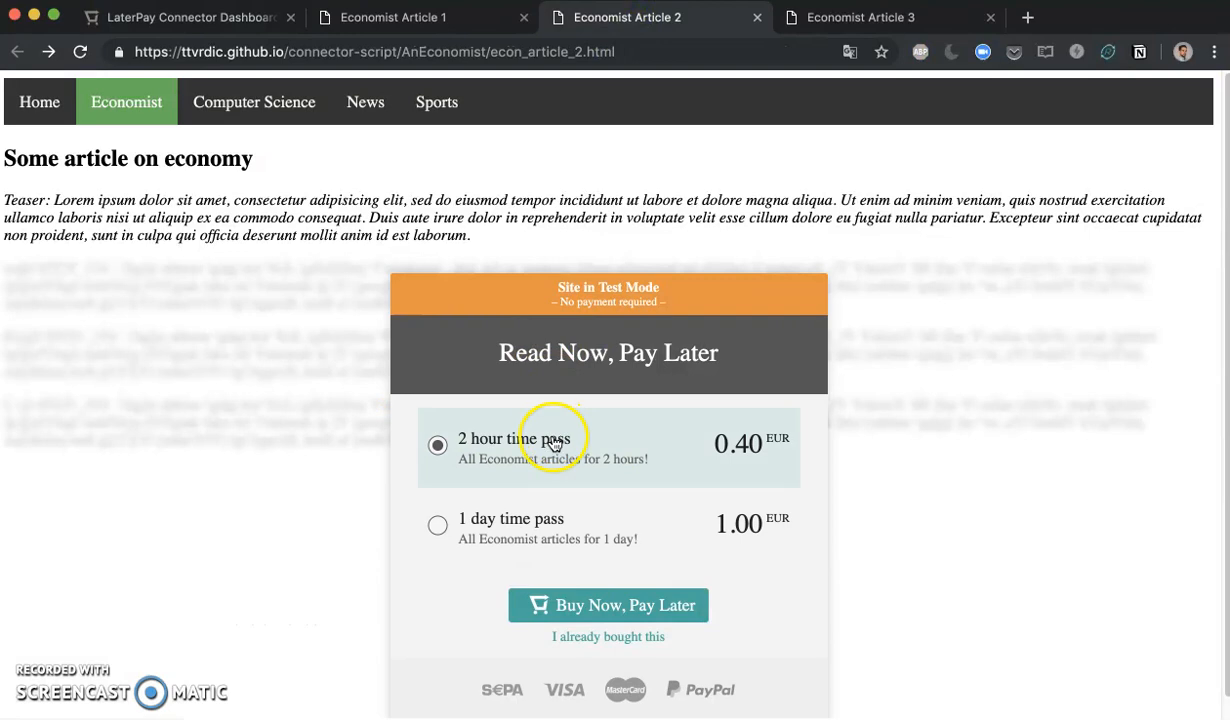
pyautogui.click(240, 20)
pyautogui.scroll(-1, 649, 497)
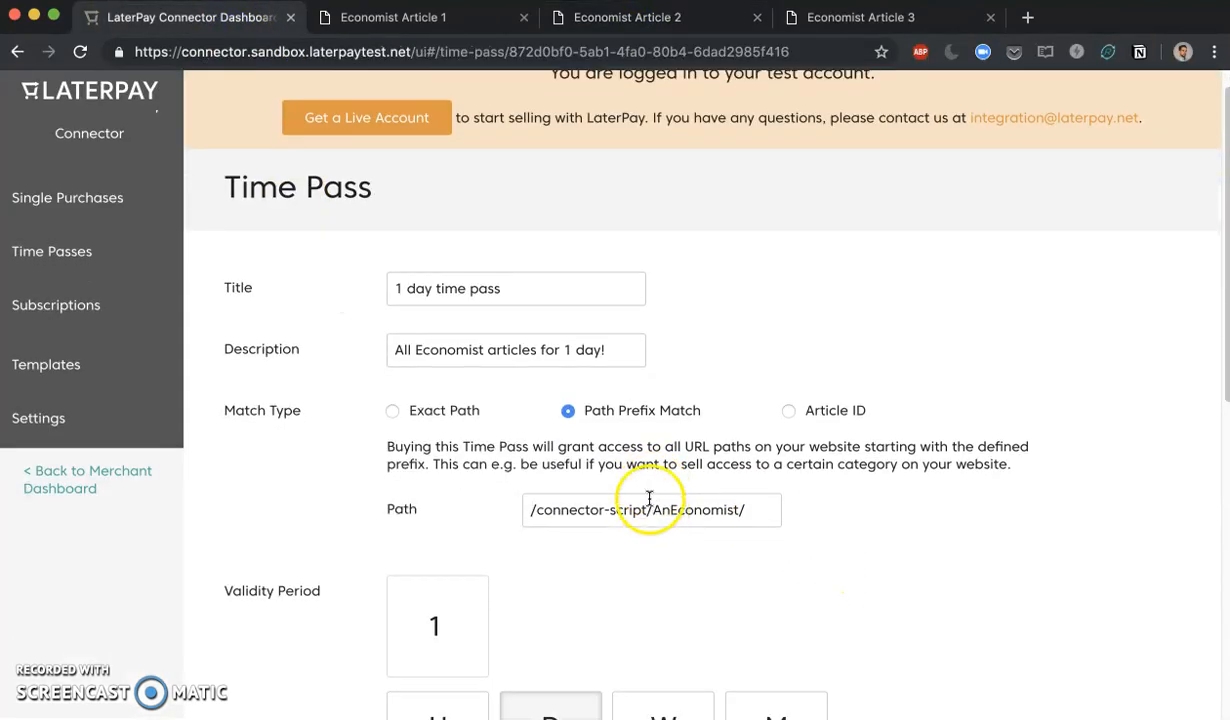
pyautogui.scroll(-10, 649, 497)
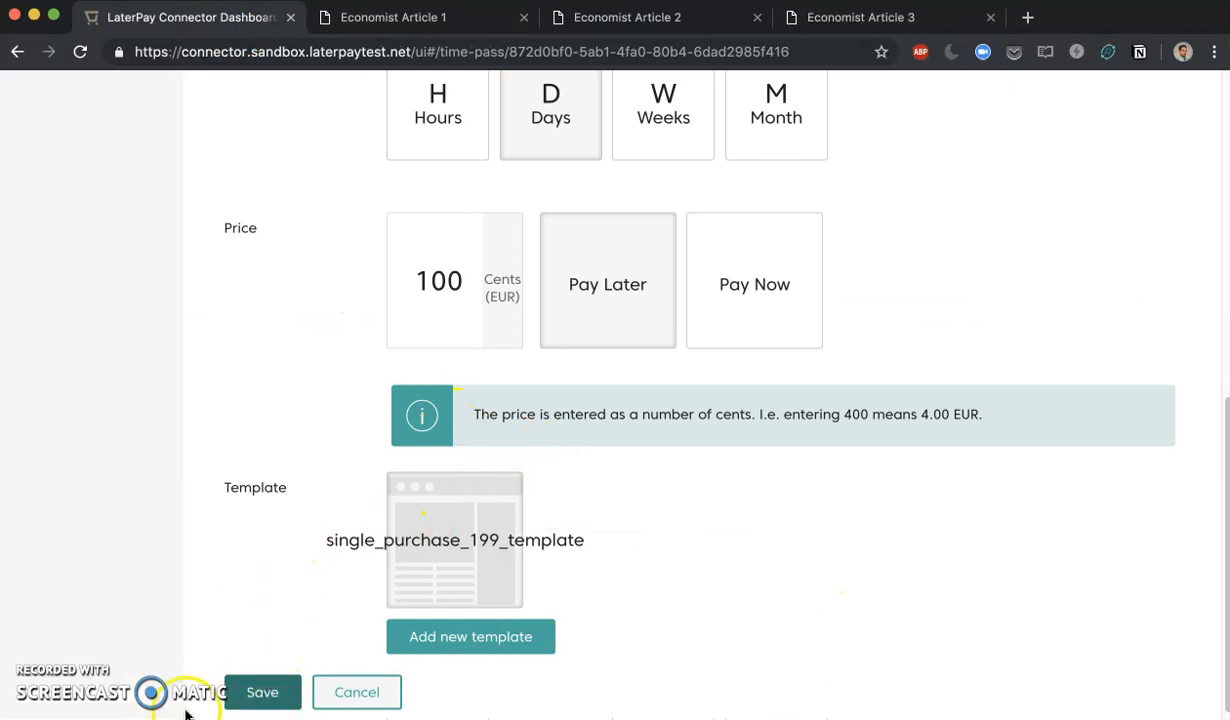